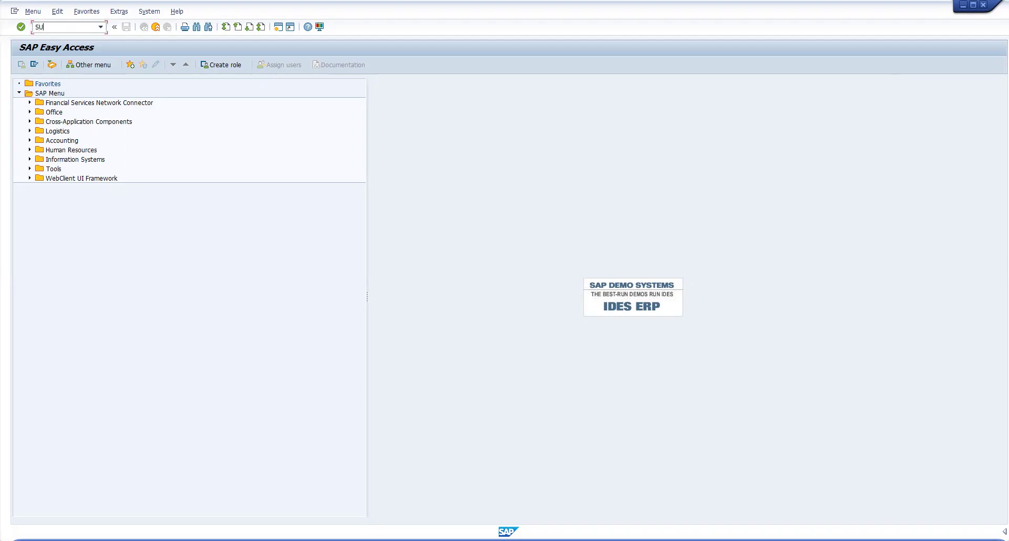
# Step: Open the authorization object maintenance transaction and widen the Type column so its entries can be read in full
pyautogui.press('Return')
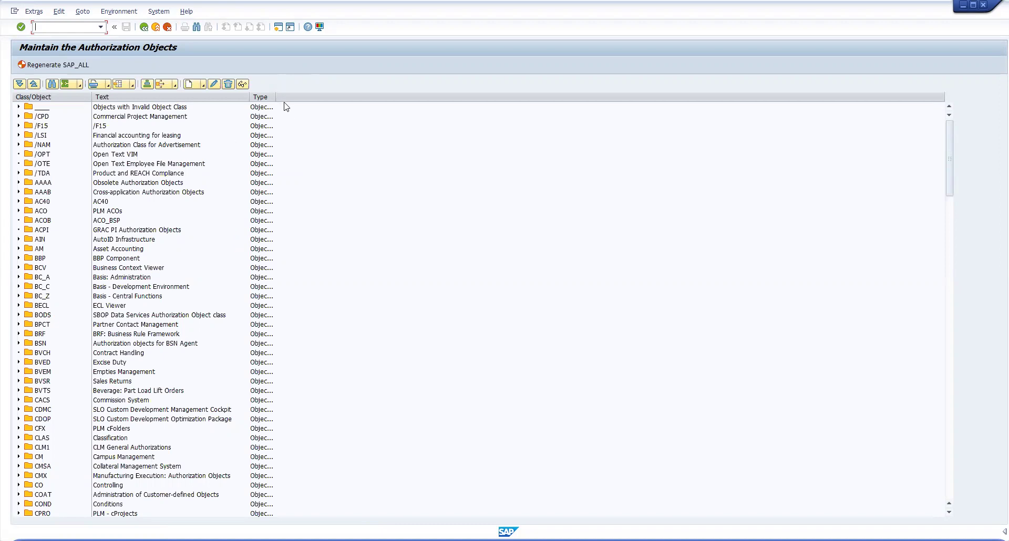
pyautogui.moveTo(276, 97); pyautogui.dragTo(443, 96)
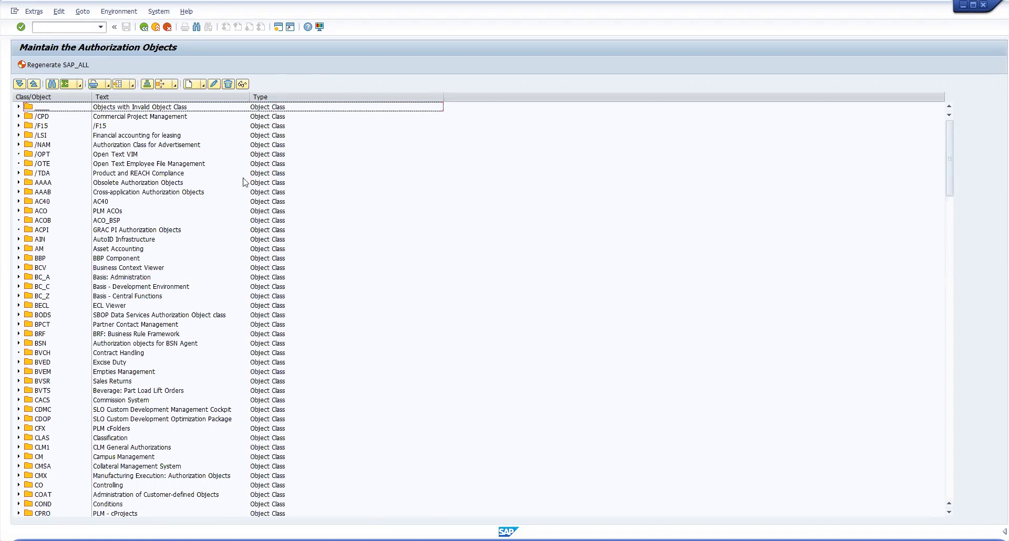
pyautogui.scroll(-1, 46, 161)
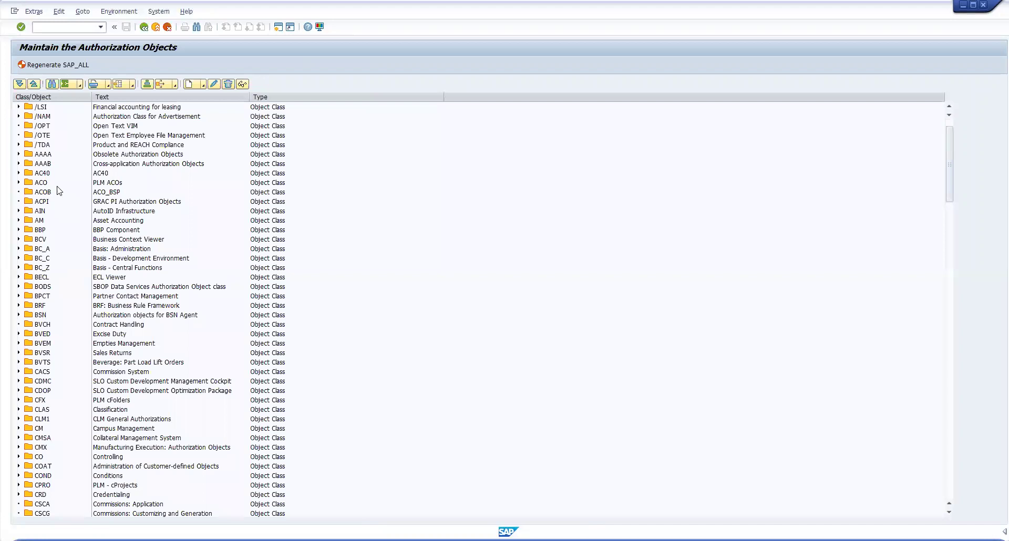
pyautogui.scroll(1, 57, 310)
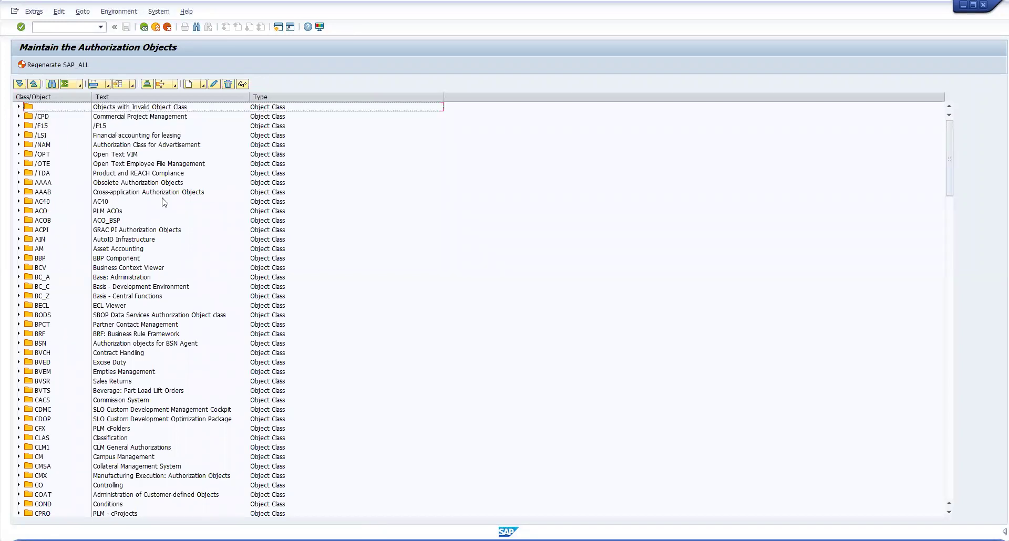
# Step: Expand the /LSI Financial accounting for leasing class to view its authorization objects, and collapse it again
pyautogui.click(33, 136)
pyautogui.click(18, 136)
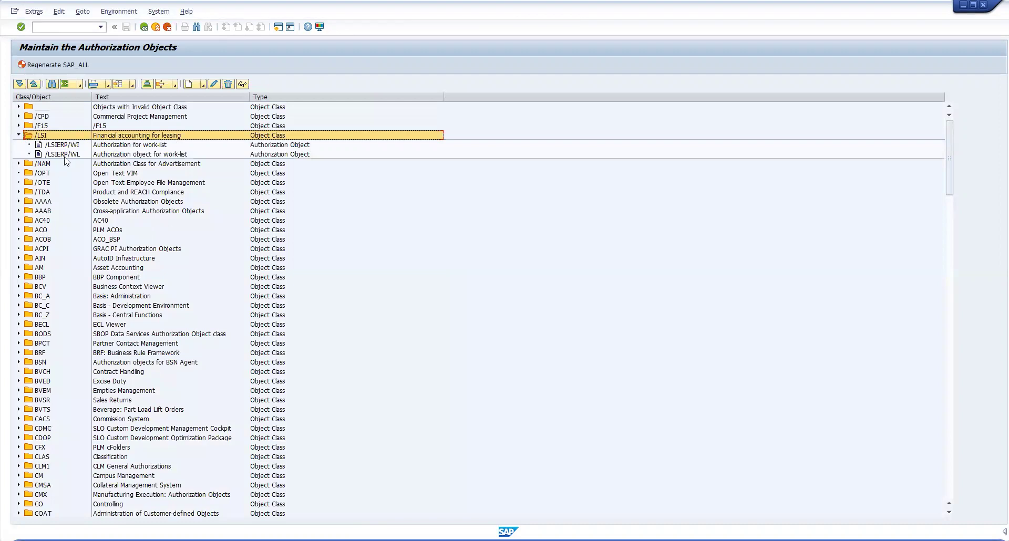
pyautogui.click(19, 136)
# Step: Expand the BC_A Basis: Administration class and browse through its authorization objects
pyautogui.scroll(-3, 58, 236)
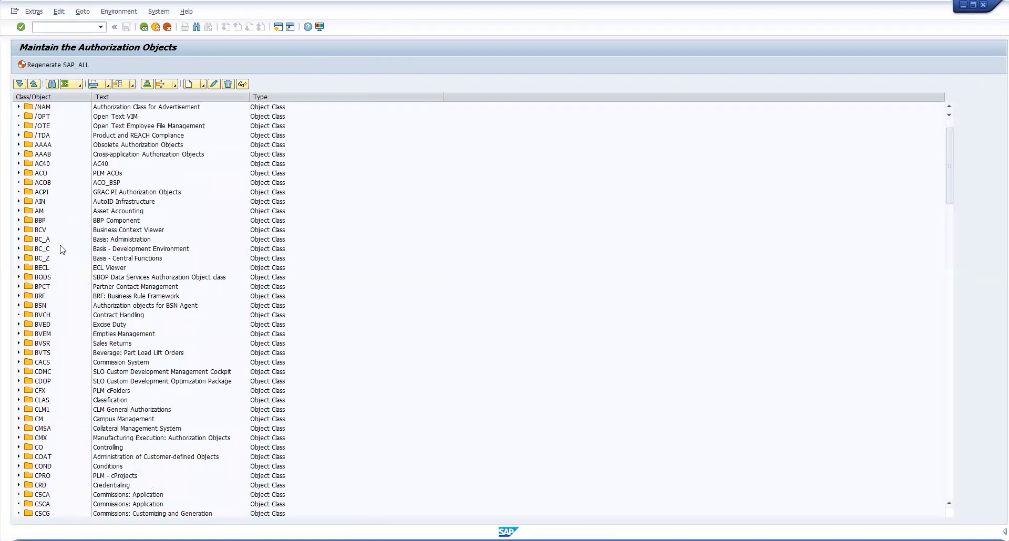
pyautogui.scroll(1, 63, 251)
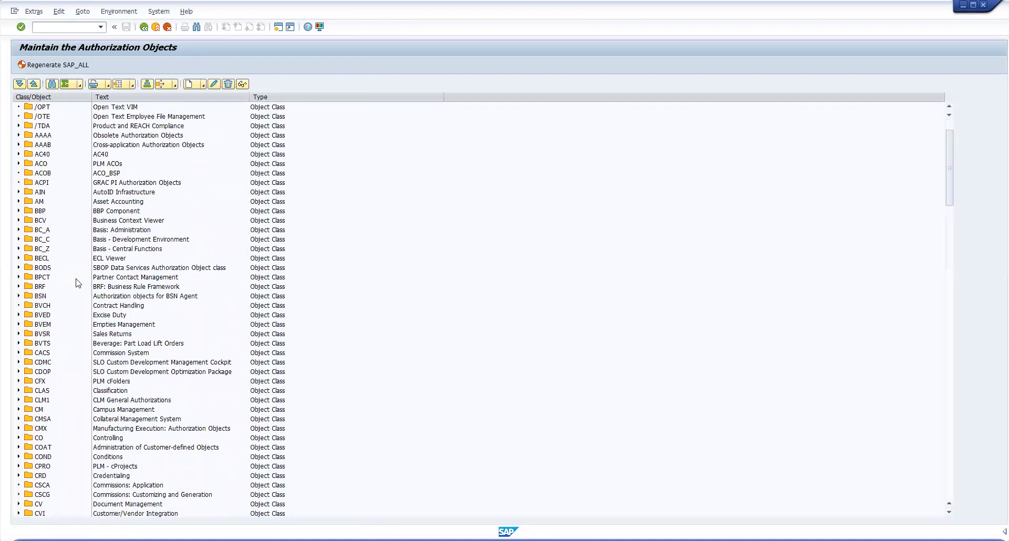
pyautogui.click(126, 230)
pyautogui.click(18, 230)
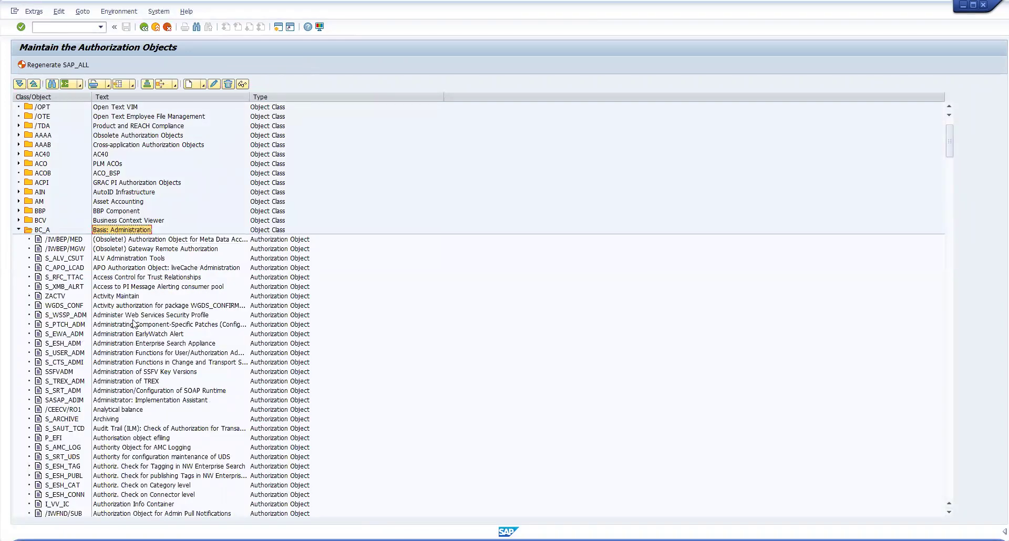
pyautogui.scroll(-3, 100, 278)
pyautogui.scroll(-7, 122, 316)
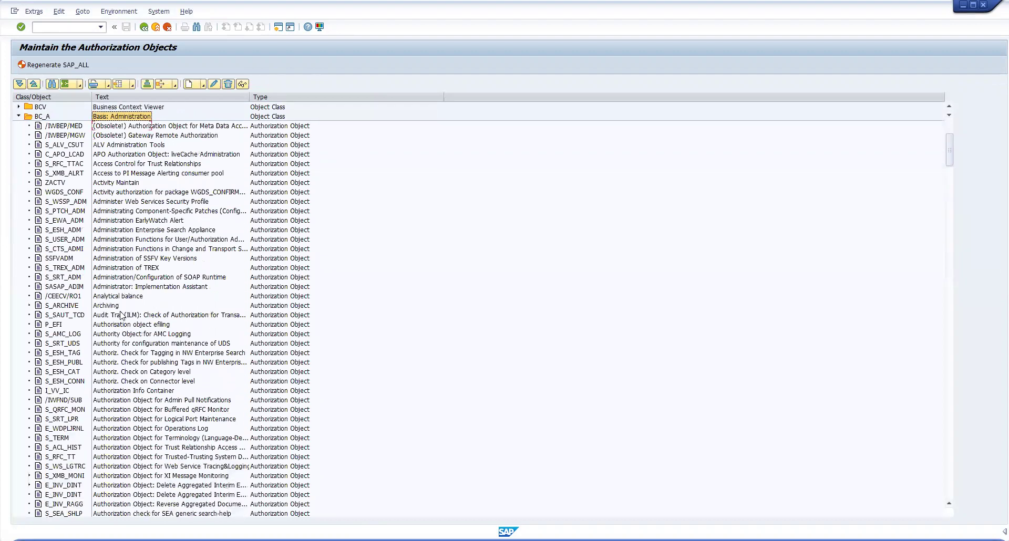
pyautogui.scroll(-8, 124, 311)
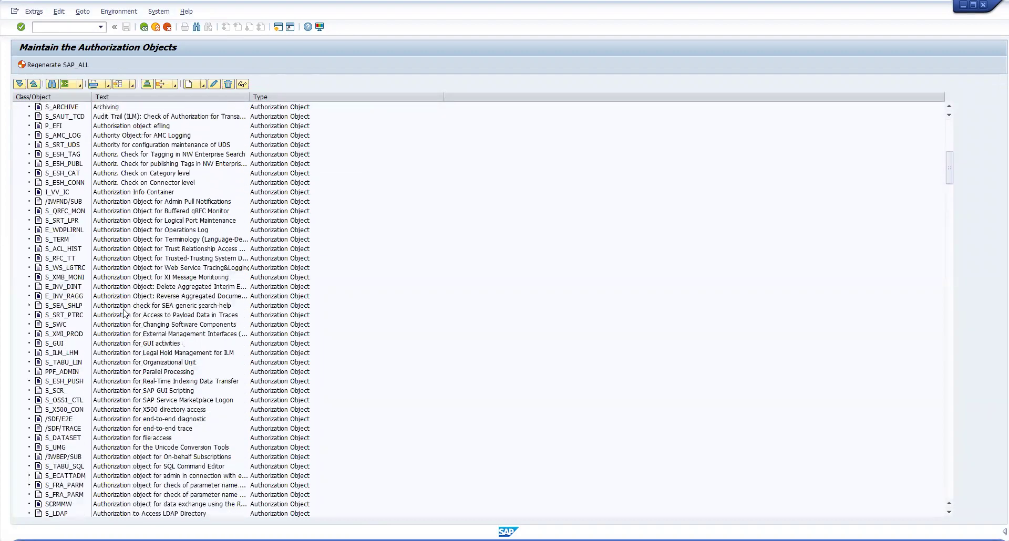
pyautogui.scroll(-7, 121, 313)
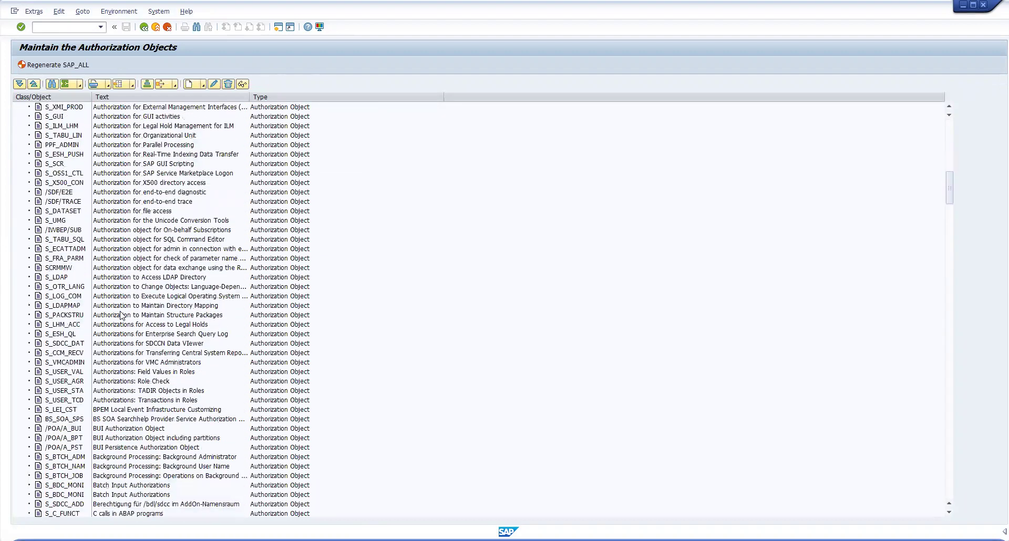
pyautogui.scroll(-8, 797, 222)
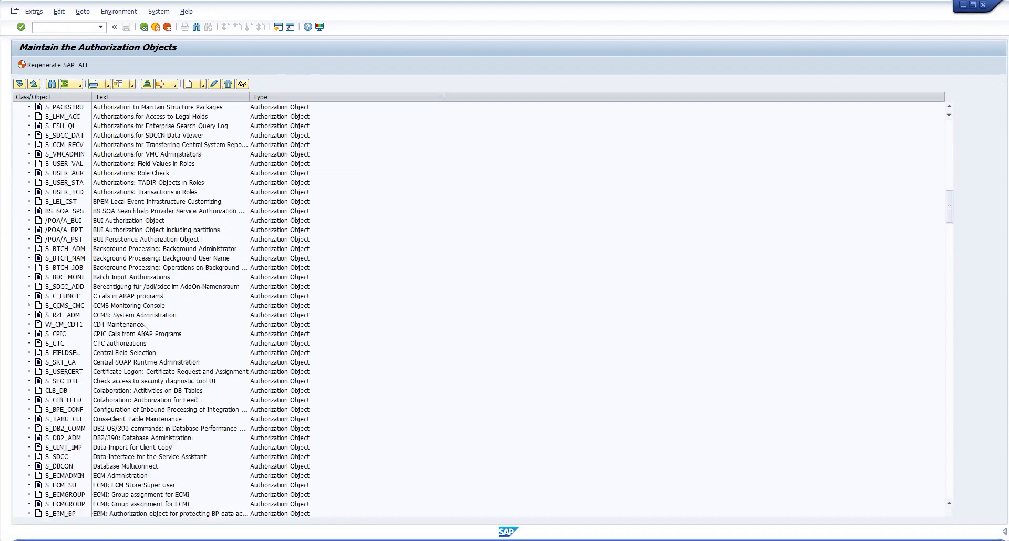
pyautogui.scroll(-2, 67, 387)
pyautogui.click(65, 382)
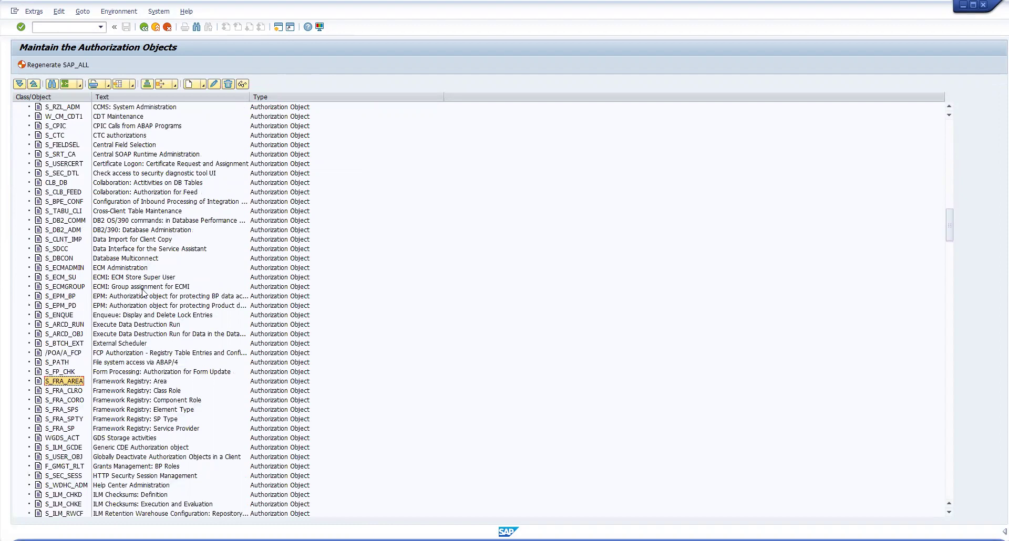
# Step: Display the details of the background administrator authorization object S_BTCH_ADM
pyautogui.scroll(3, 143, 293)
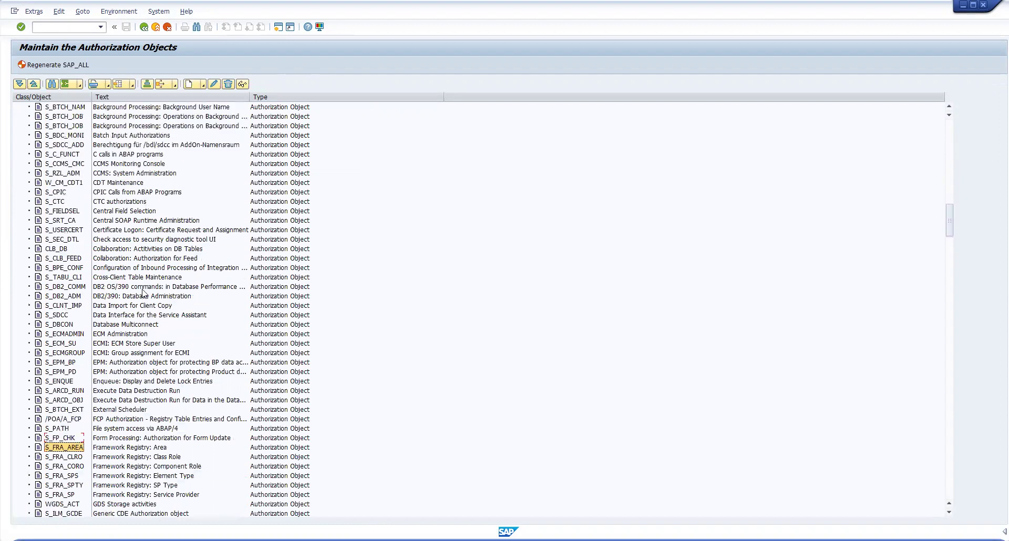
pyautogui.scroll(1, 143, 274)
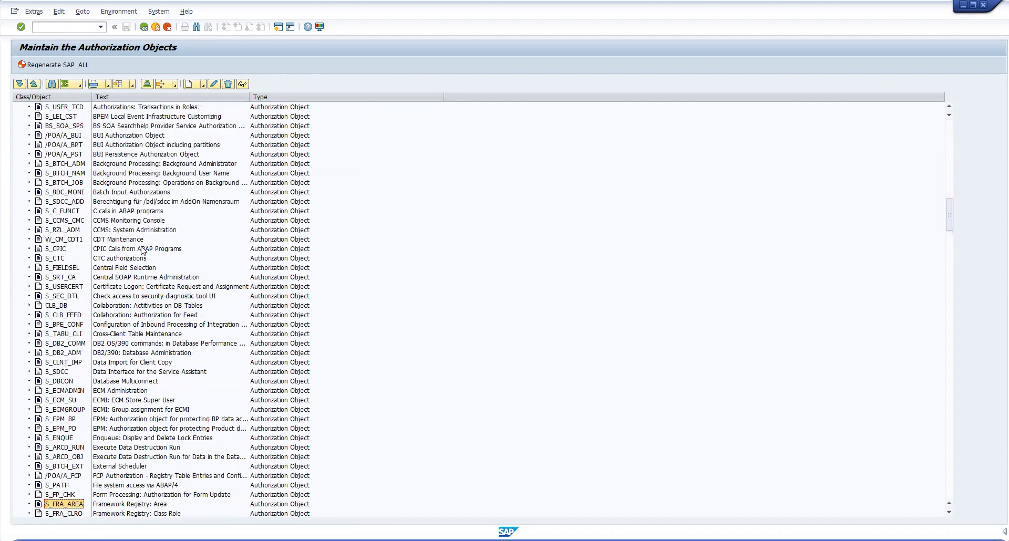
pyautogui.click(55, 164)
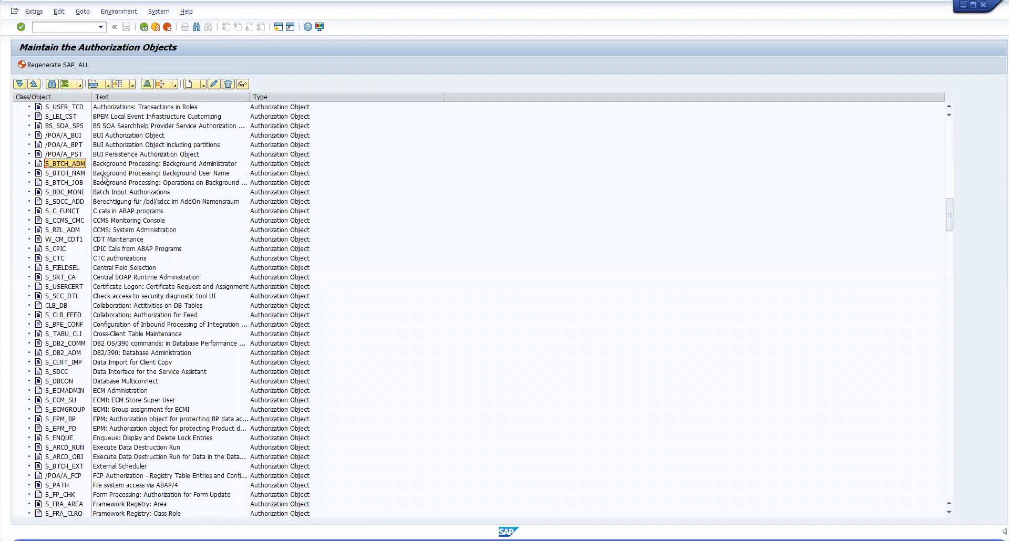
pyautogui.doubleClick(55, 164)
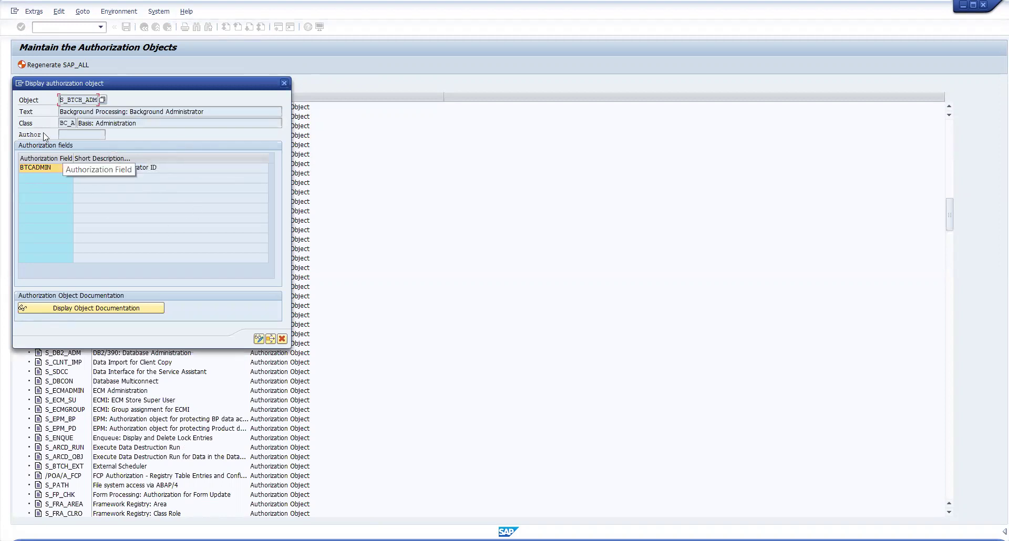
# Step: Examine the object name, text, class and author of S_BTCH_ADM, and its authorization field BTCADMIN
pyautogui.click(76, 111)
pyautogui.click(67, 101)
pyautogui.click(76, 112)
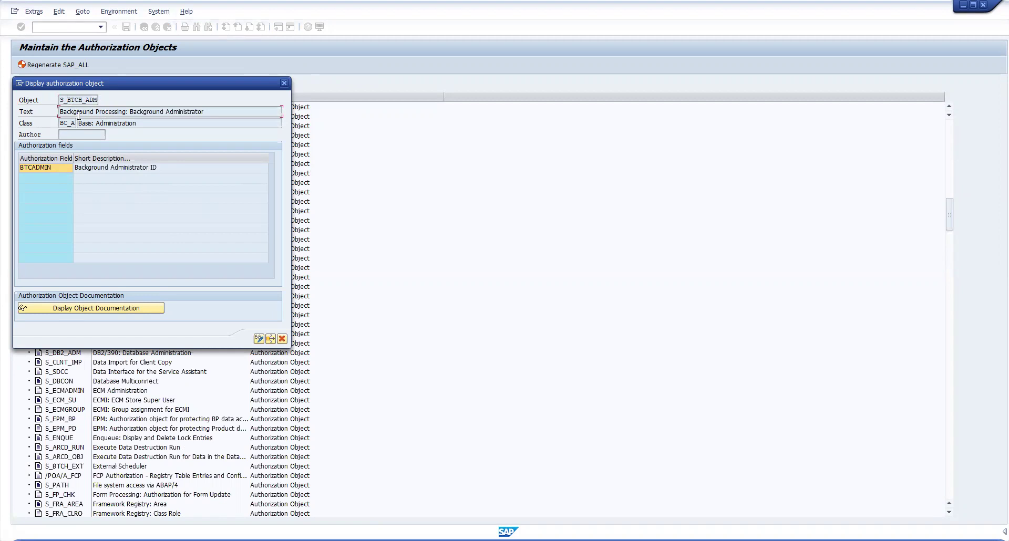
pyautogui.click(72, 123)
pyautogui.click(84, 135)
pyautogui.click(40, 174)
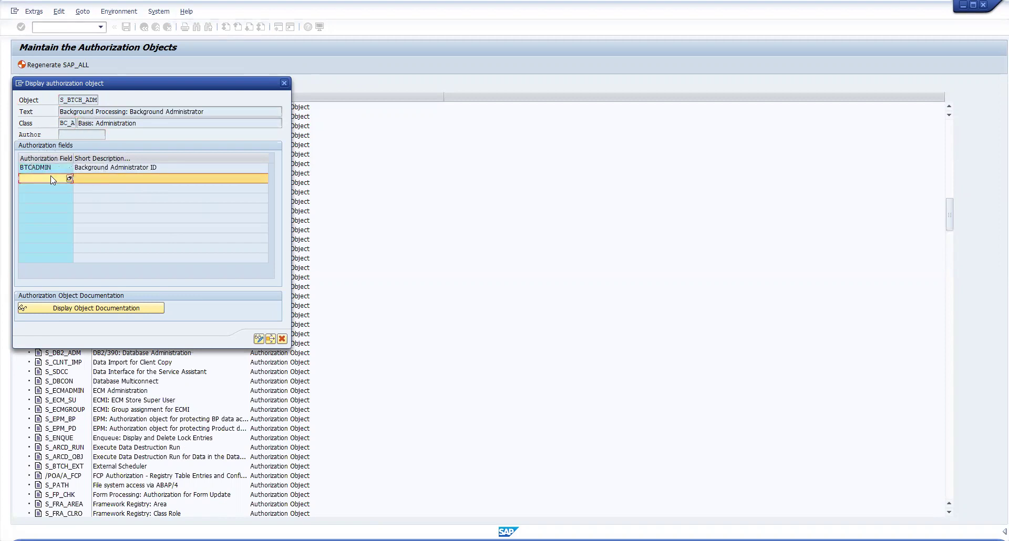
pyautogui.click(50, 168)
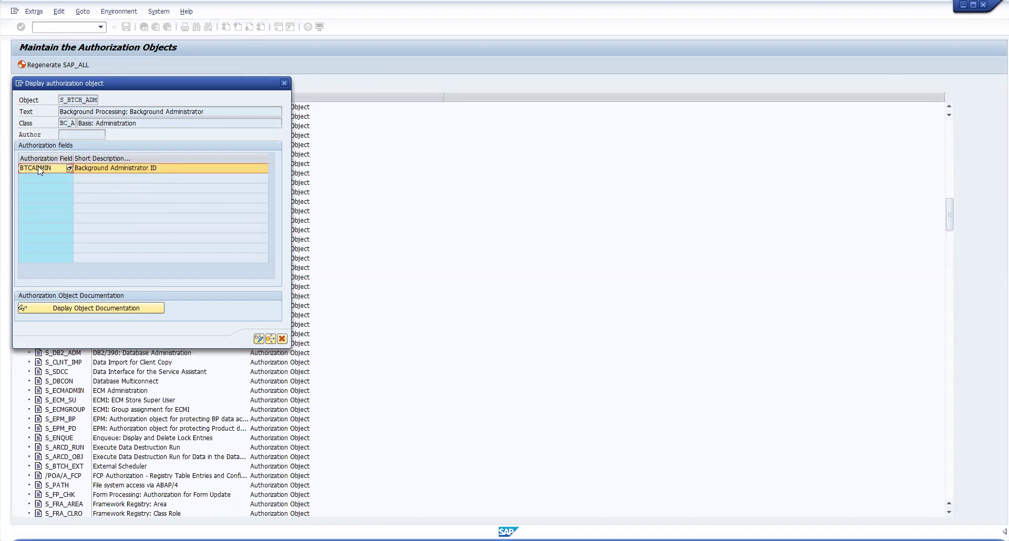
pyautogui.click(76, 101)
pyautogui.click(48, 169)
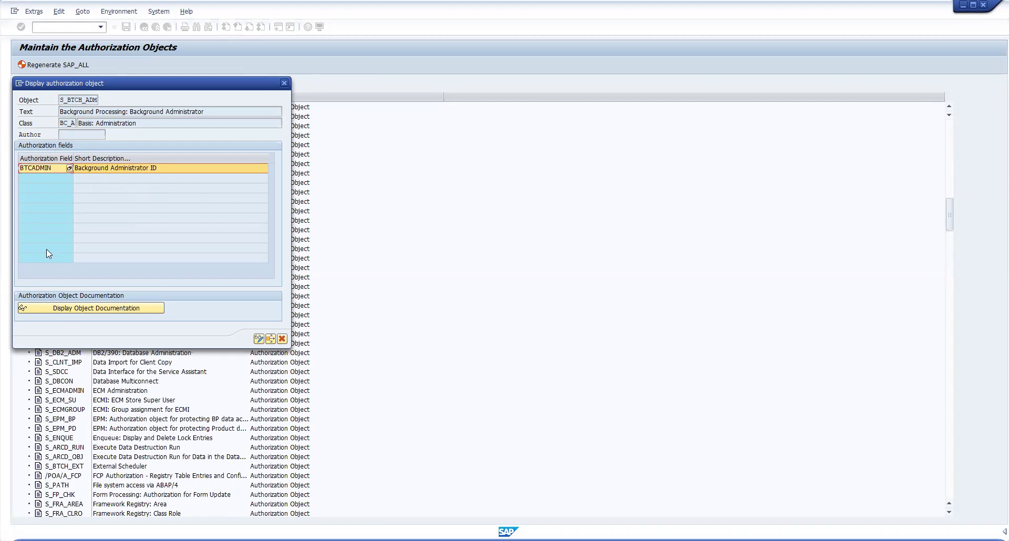
# Step: Read the object documentation of S_BTCH_ADM, and close the documentation and the object's details
pyautogui.click(72, 310)
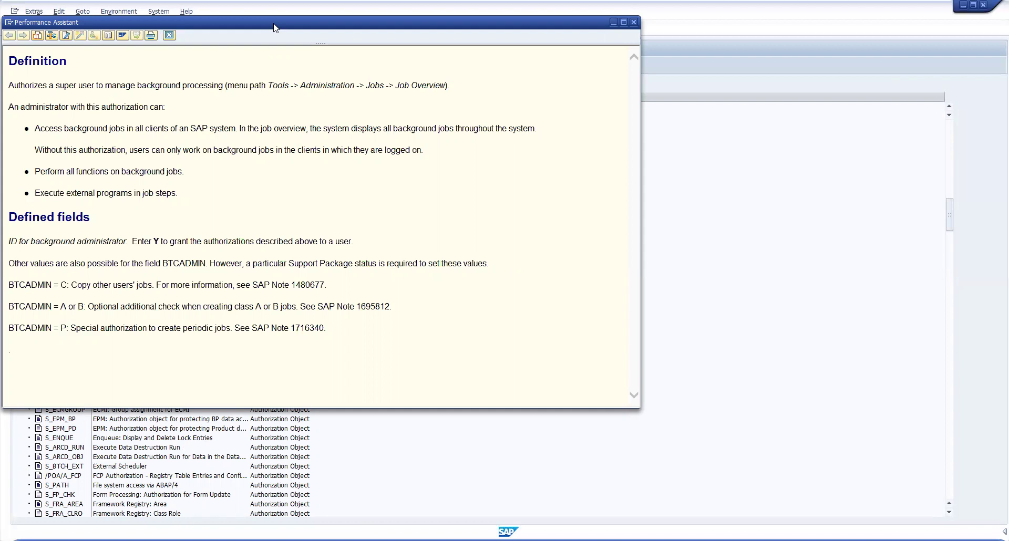
pyautogui.moveTo(274, 27); pyautogui.dragTo(604, 70)
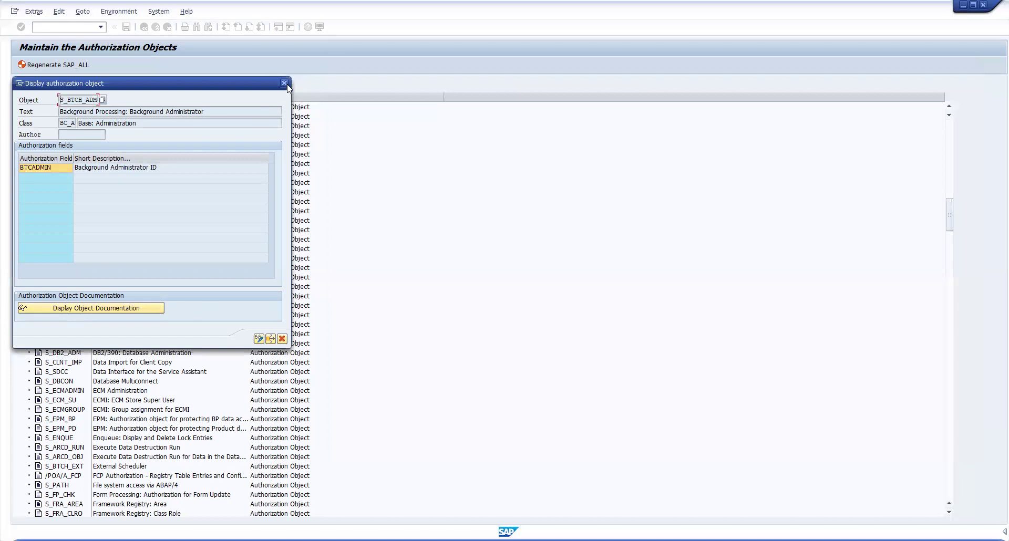
pyautogui.click(284, 83)
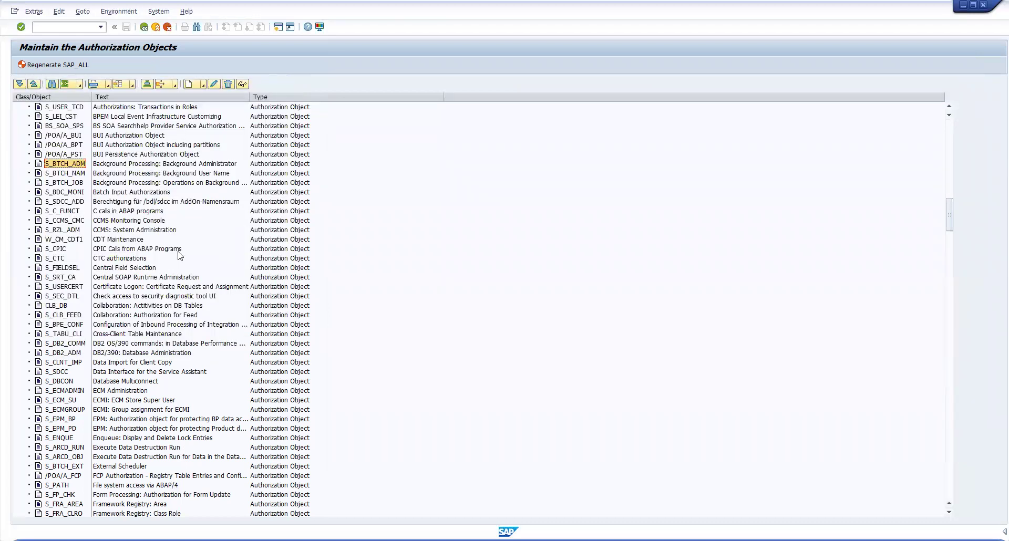
# Step: Search the authorization object list for the cell content S_USER_PRO
pyautogui.scroll(-2, 178, 255)
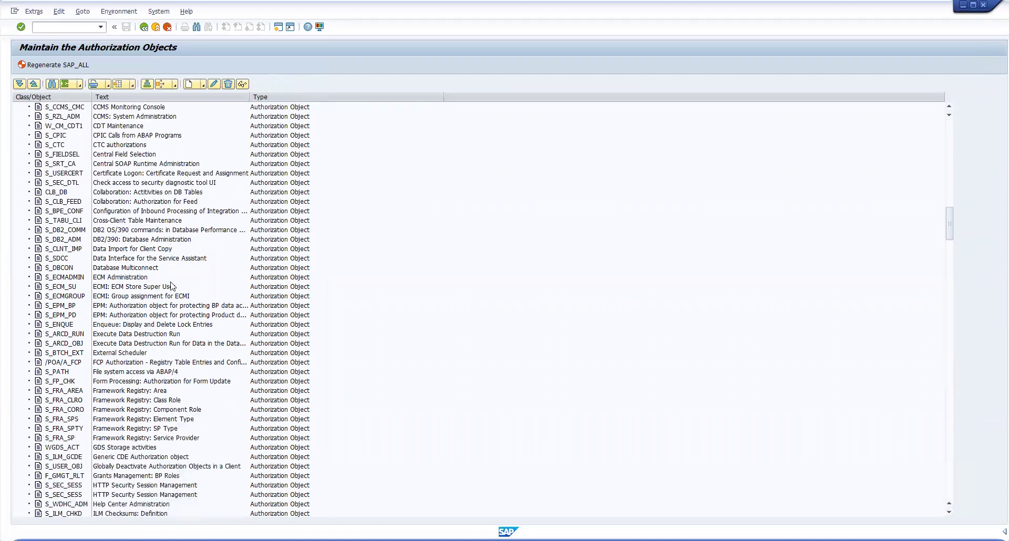
pyautogui.scroll(6, 170, 285)
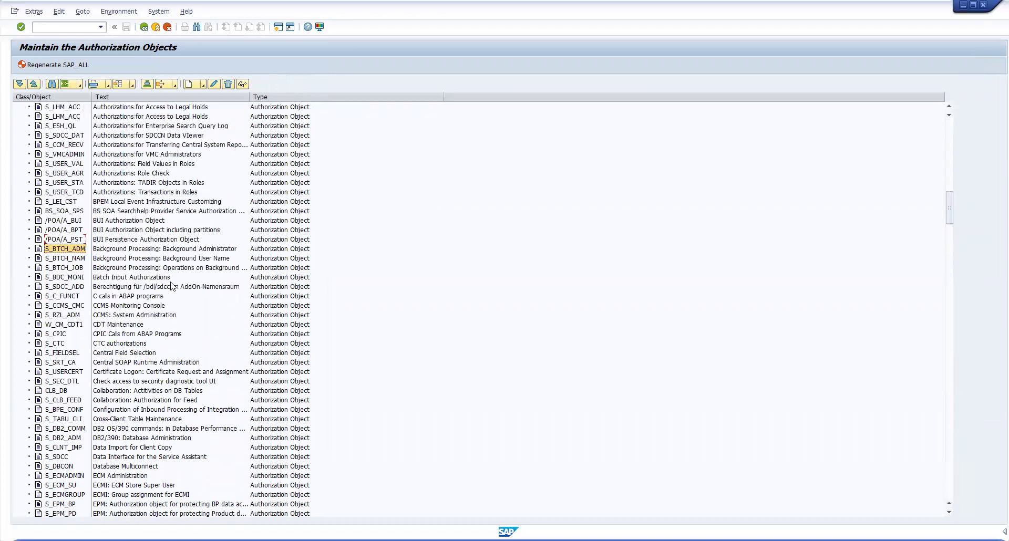
pyautogui.scroll(7, 170, 285)
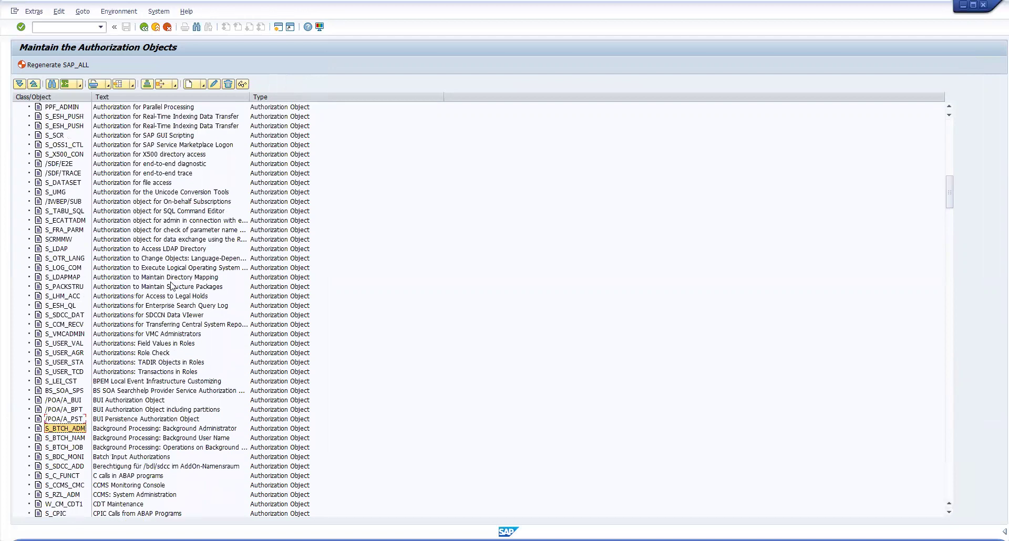
pyautogui.scroll(7, 171, 285)
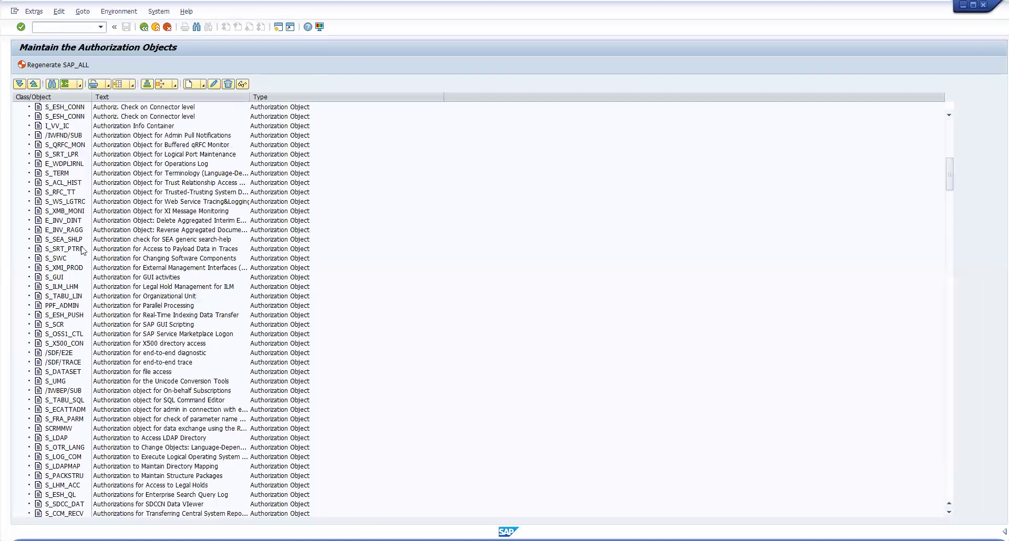
pyautogui.scroll(7, 7, 176)
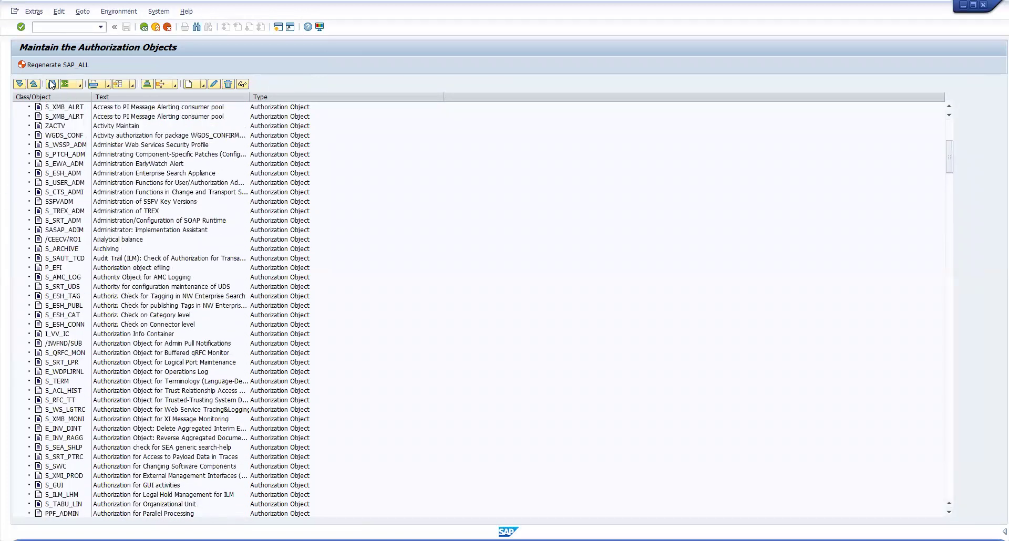
pyautogui.scroll(6, 271, 263)
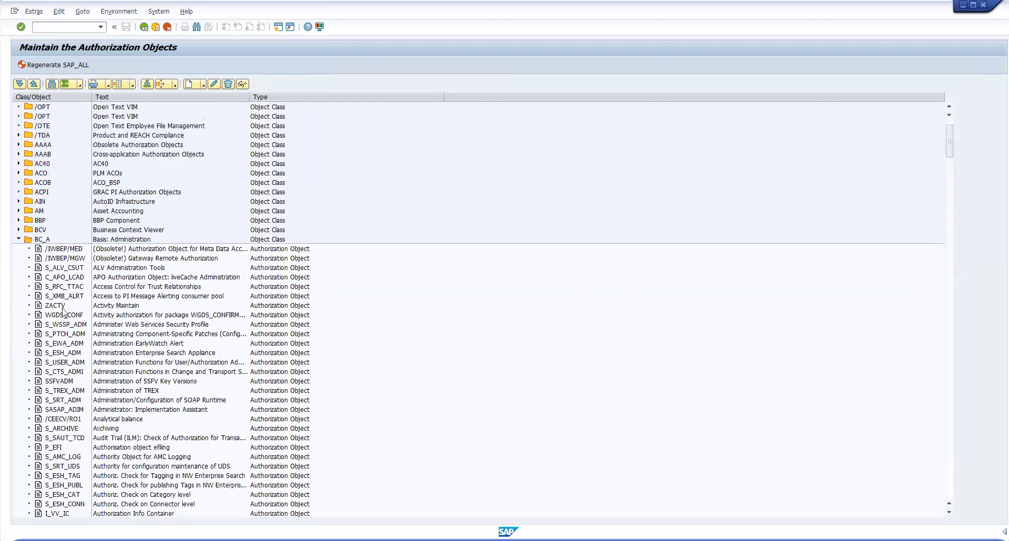
pyautogui.scroll(1, 270, 262)
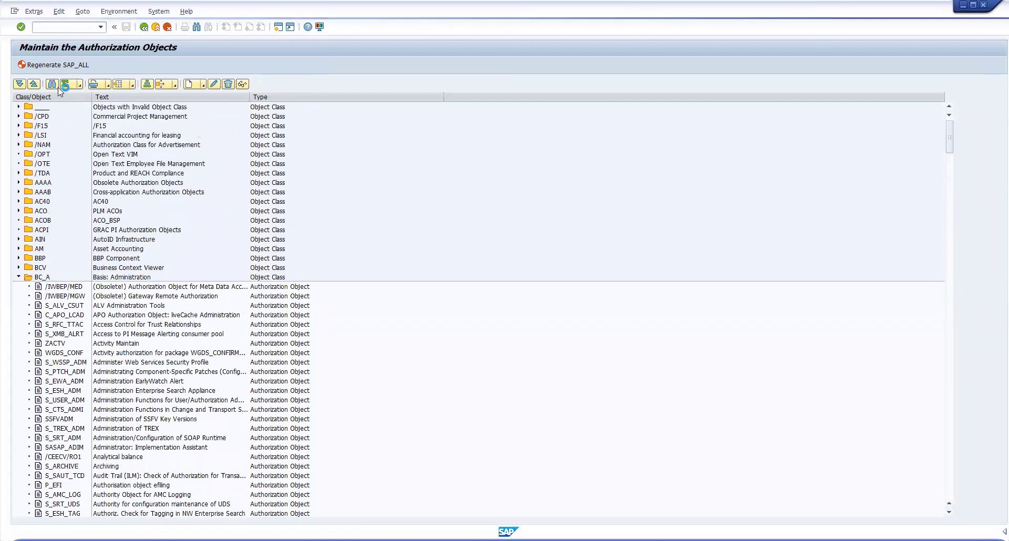
pyautogui.click(52, 85)
pyautogui.write('S_USER_PRO')
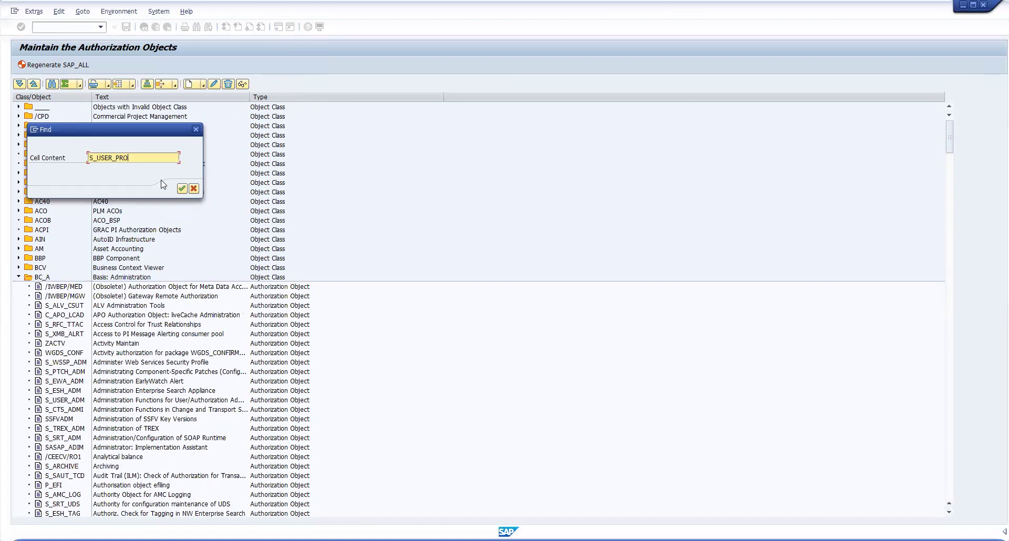
pyautogui.press('Return')
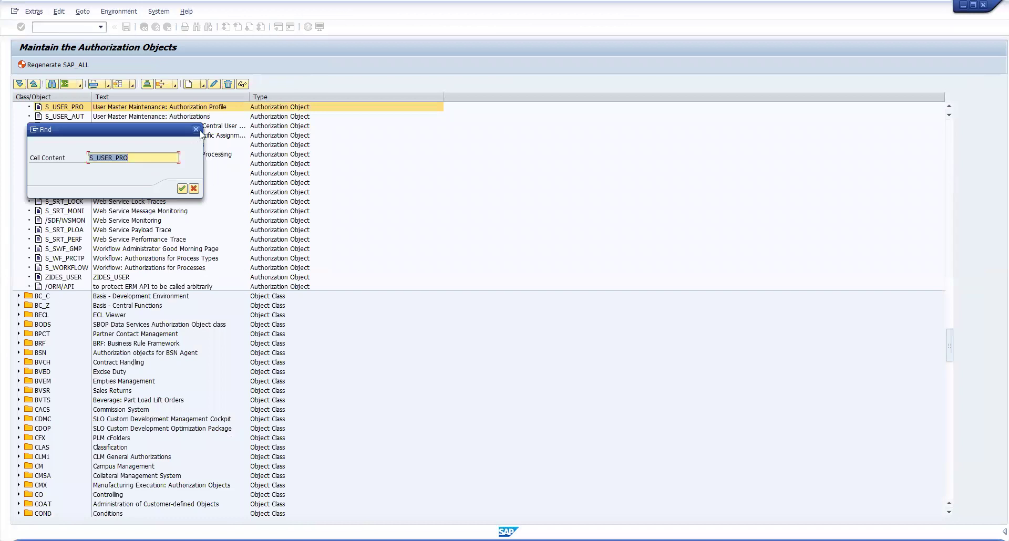
# Step: Close the search and display the details of the authorization object S_USER_PRO
pyautogui.click(75, 109)
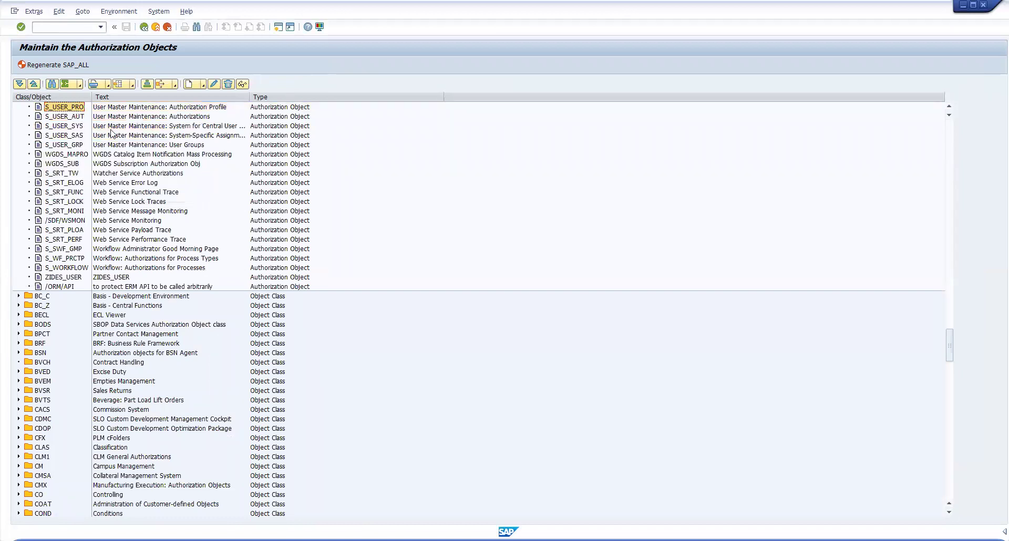
pyautogui.scroll(1, 84, 116)
pyautogui.doubleClick(63, 136)
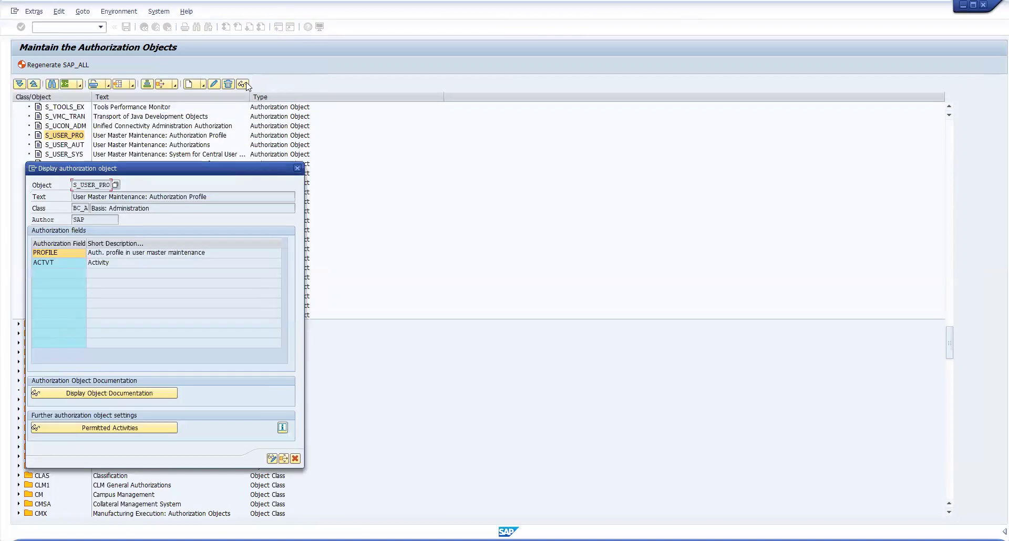
# Step: Examine the authorization fields PROFILE and ACTVT of the object S_USER_PRO
pyautogui.click(57, 254)
pyautogui.click(48, 265)
pyautogui.click(55, 219)
pyautogui.click(57, 255)
pyautogui.click(56, 262)
pyautogui.click(59, 254)
pyautogui.click(61, 262)
pyautogui.click(66, 253)
pyautogui.click(65, 265)
pyautogui.click(62, 252)
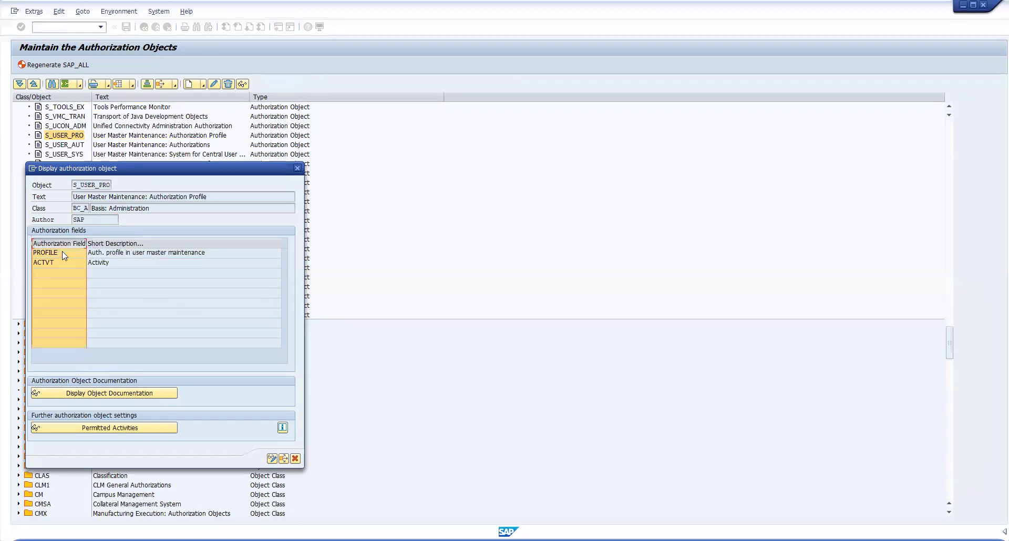
pyautogui.click(58, 262)
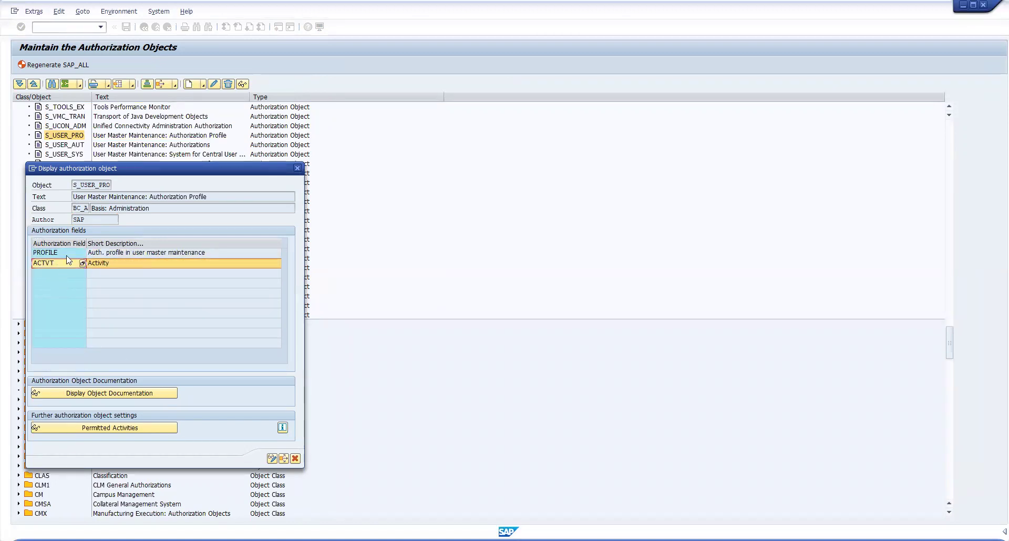
# Step: Read the object documentation of S_USER_PRO, including the possible activity values 01 to 06, and close the documentation
pyautogui.click(113, 393)
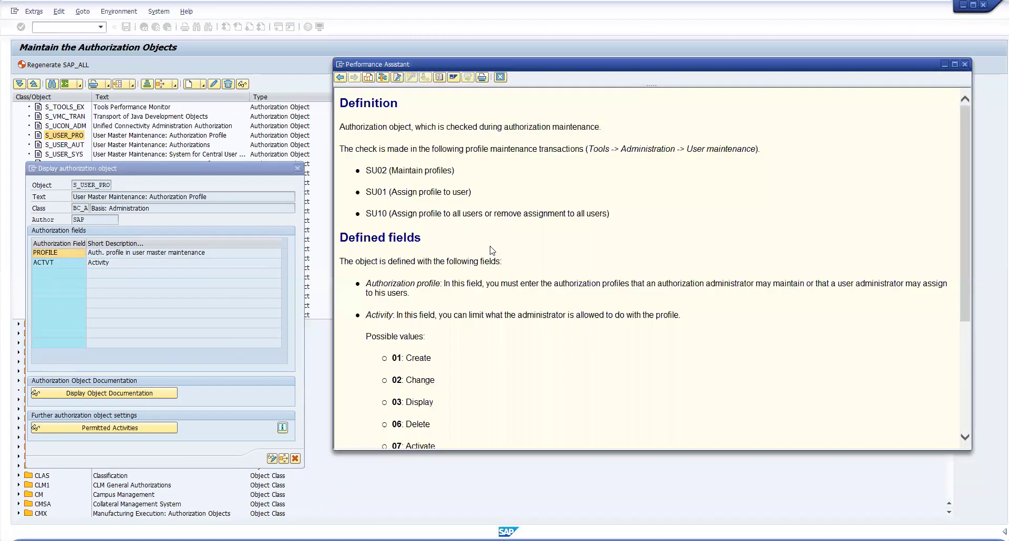
pyautogui.scroll(-6, 512, 260)
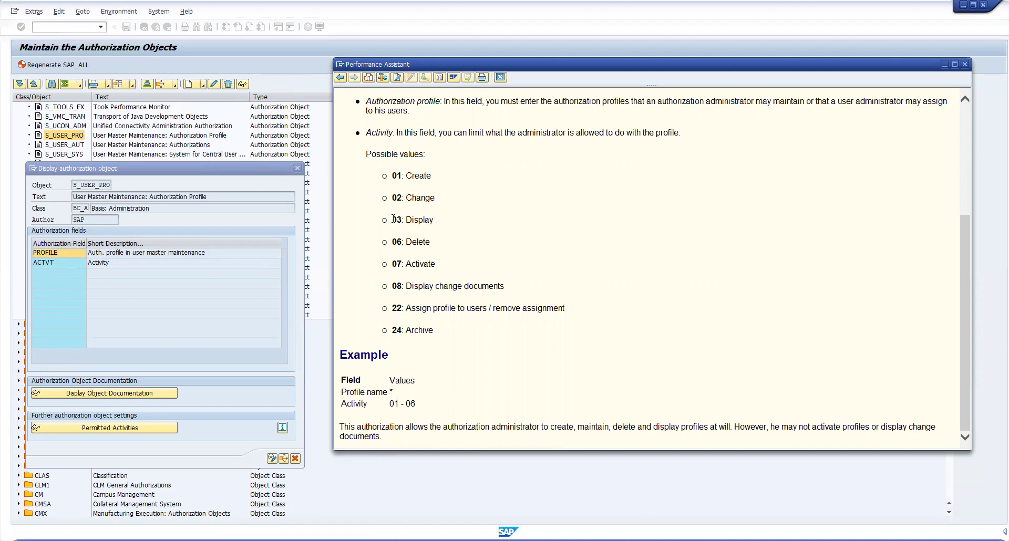
pyautogui.moveTo(430, 244); pyautogui.dragTo(385, 175)
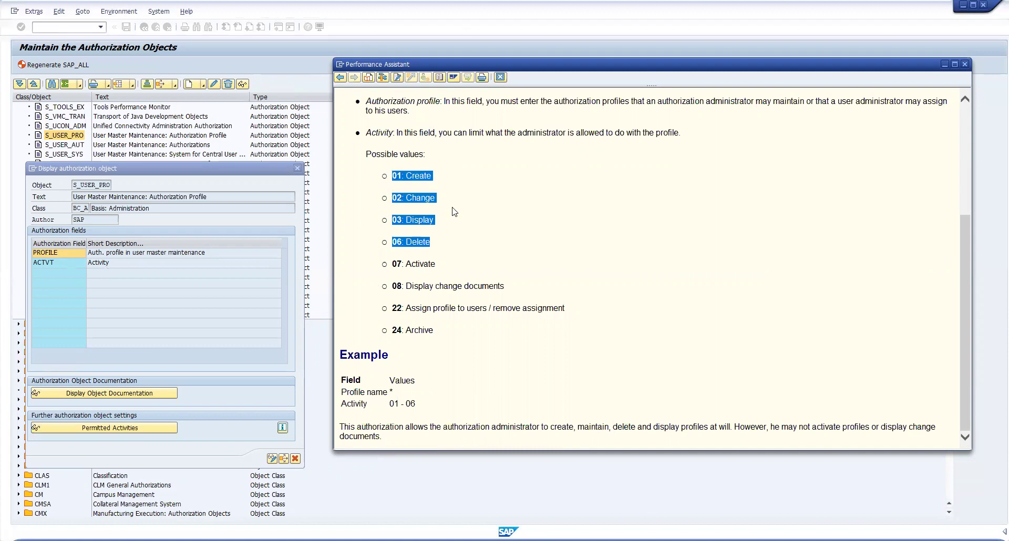
pyautogui.click(417, 220)
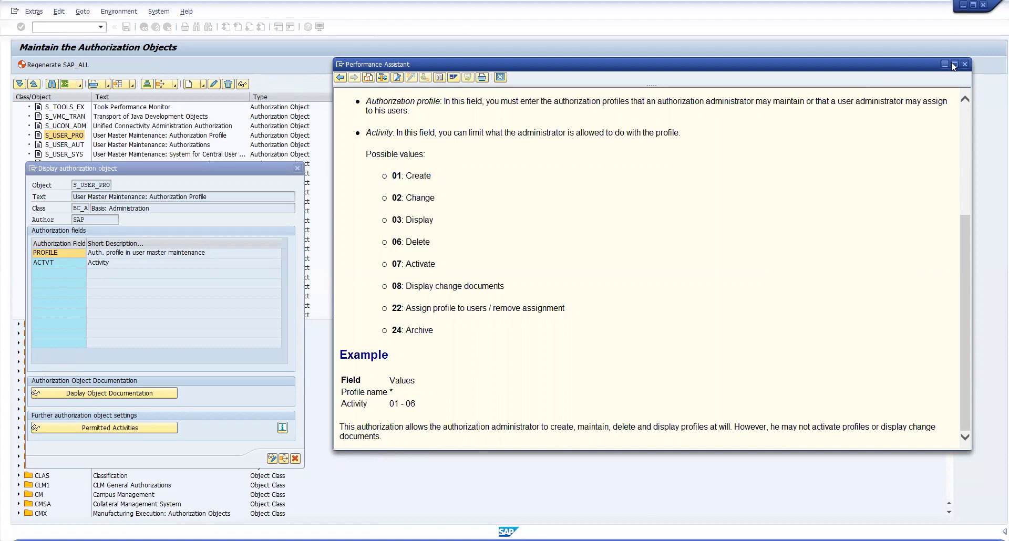
pyautogui.click(965, 65)
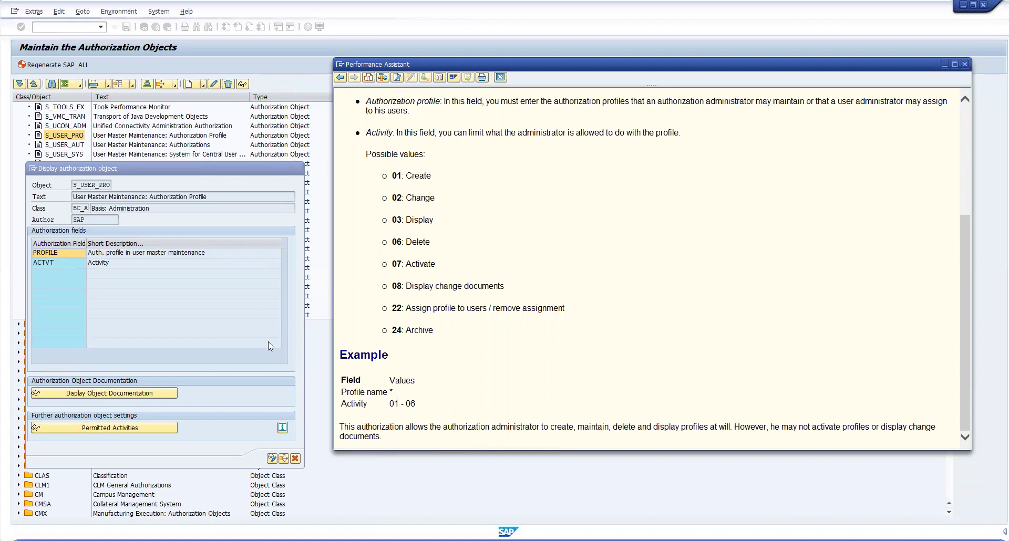
# Step: Review the permitted activities for the ACTVT field of S_USER_PRO, and close the list and the object's details
pyautogui.click(120, 430)
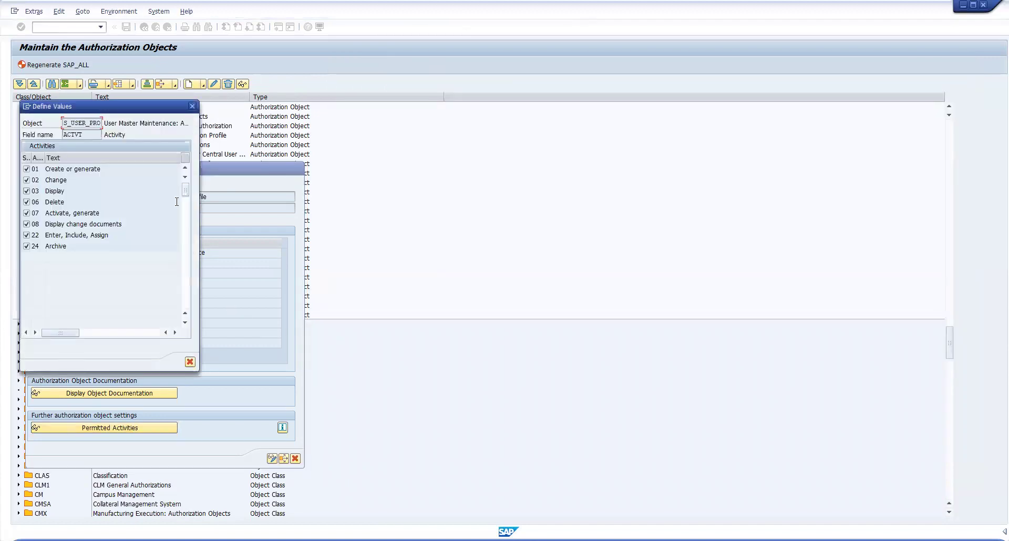
pyautogui.moveTo(145, 111); pyautogui.dragTo(658, 117)
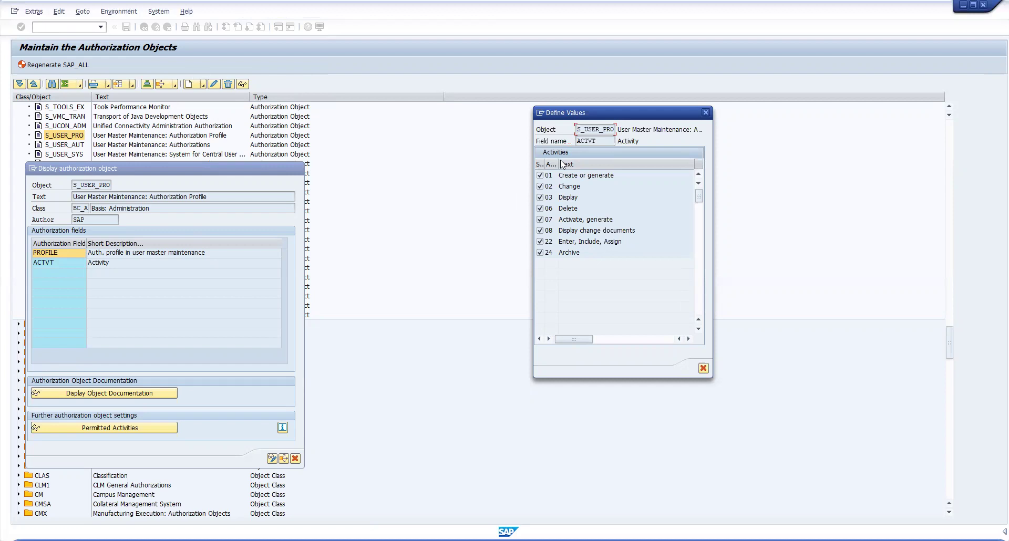
pyautogui.click(706, 114)
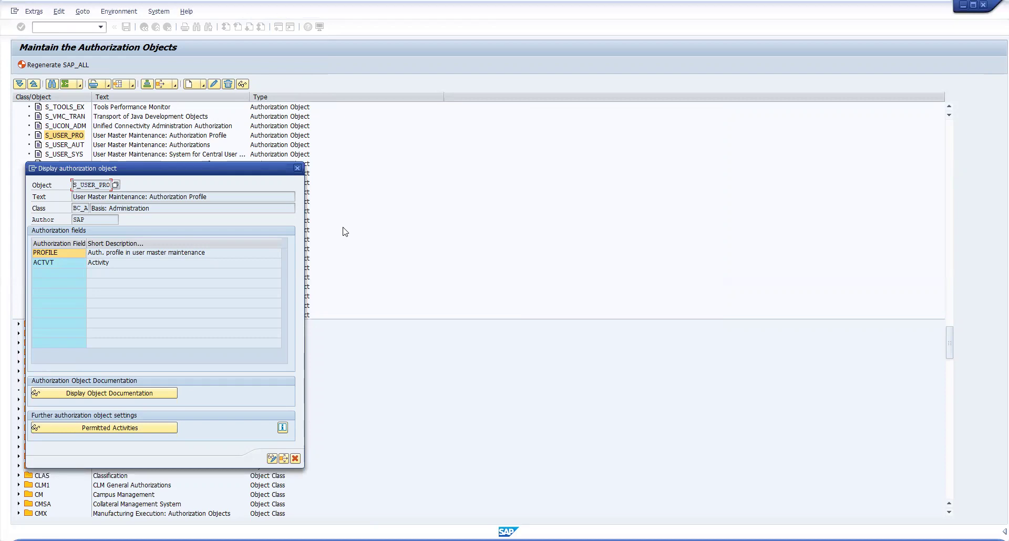
pyautogui.click(297, 168)
# Step: Return to the start of the object class list and collapse the class BC_A (Basis: Administration)
pyautogui.scroll(4, 51, 257)
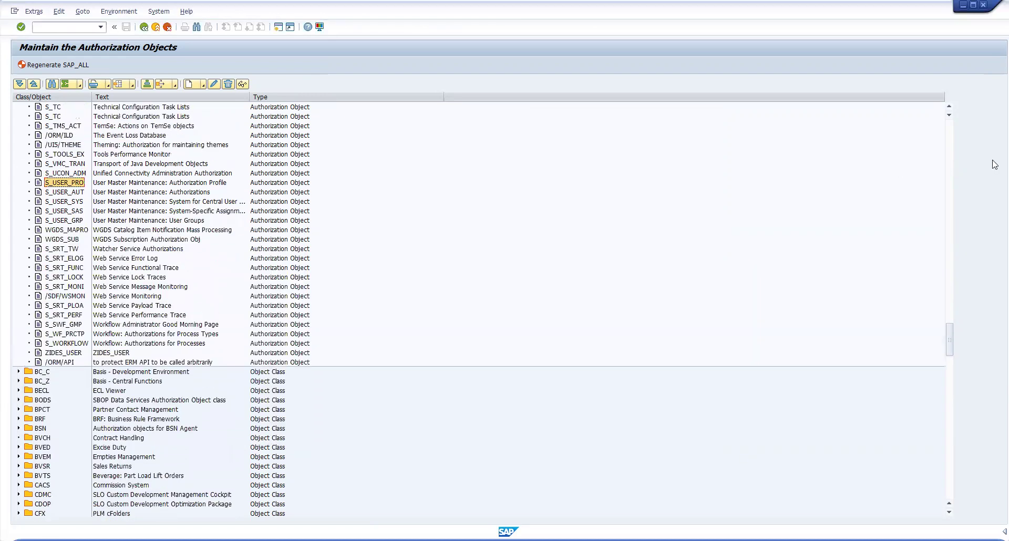
pyautogui.moveTo(951, 336); pyautogui.dragTo(959, 110)
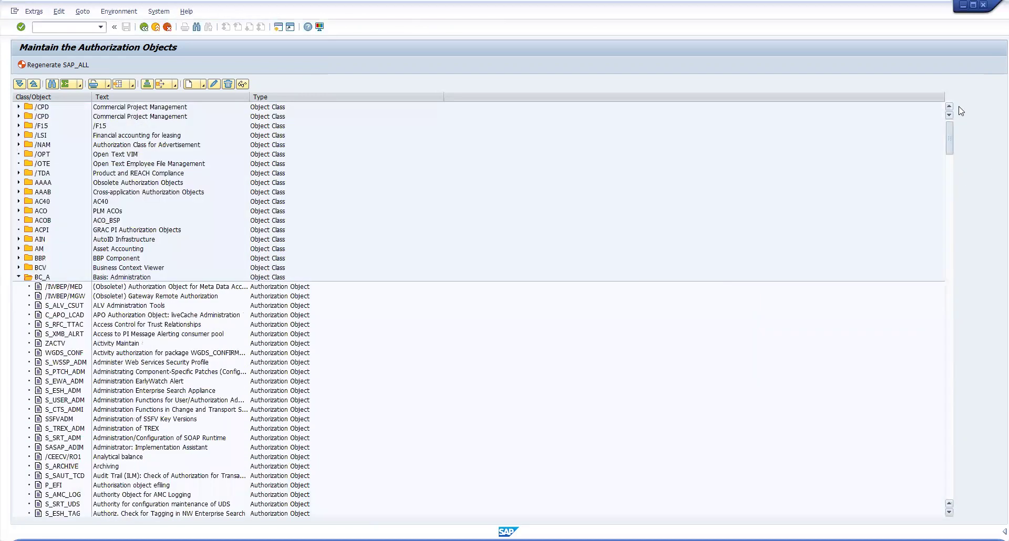
pyautogui.click(18, 277)
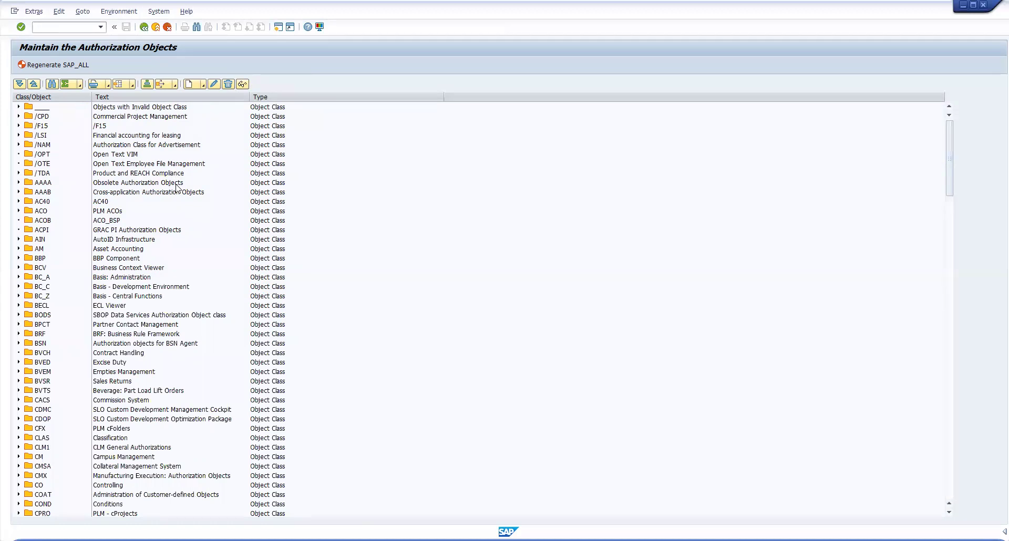
# Step: Start a new authorization object named ZTEST_1 with the text "Test for Demo"
pyautogui.click(204, 85)
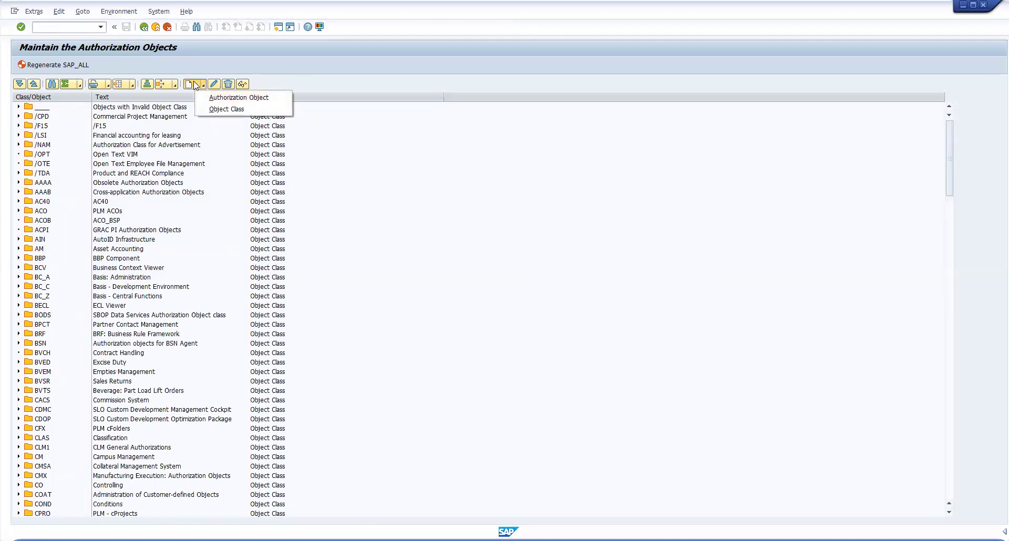
pyautogui.click(255, 97)
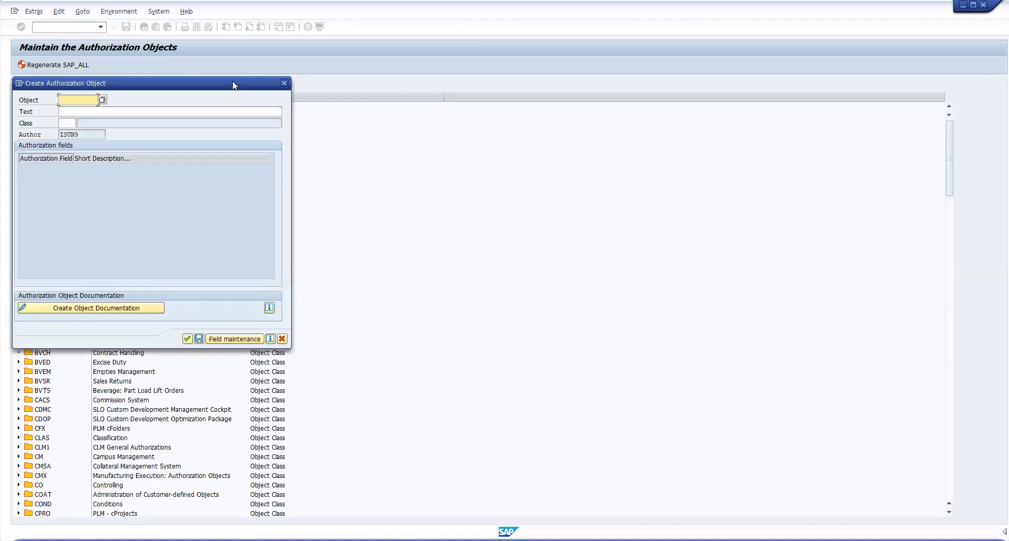
pyautogui.moveTo(234, 86); pyautogui.dragTo(698, 126)
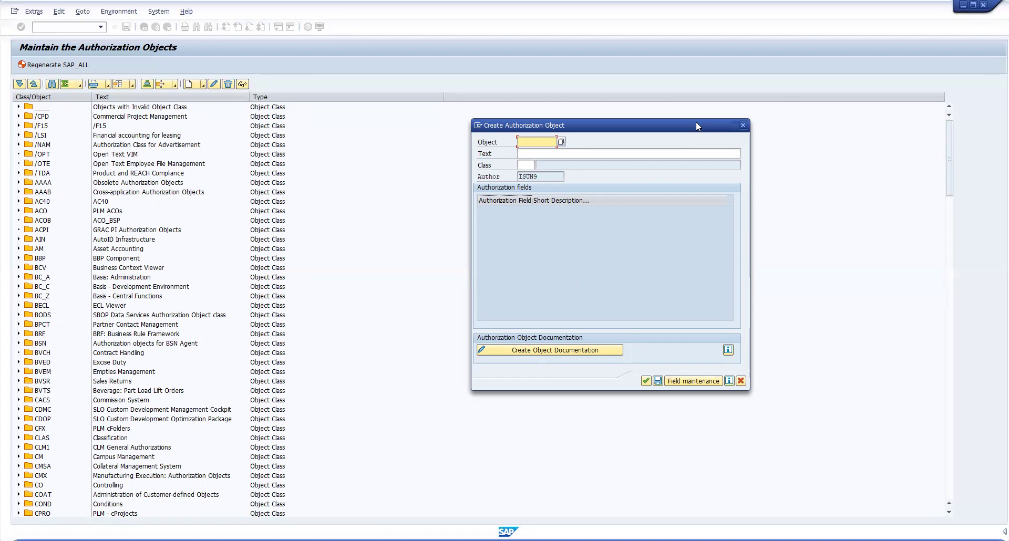
pyautogui.write('z')
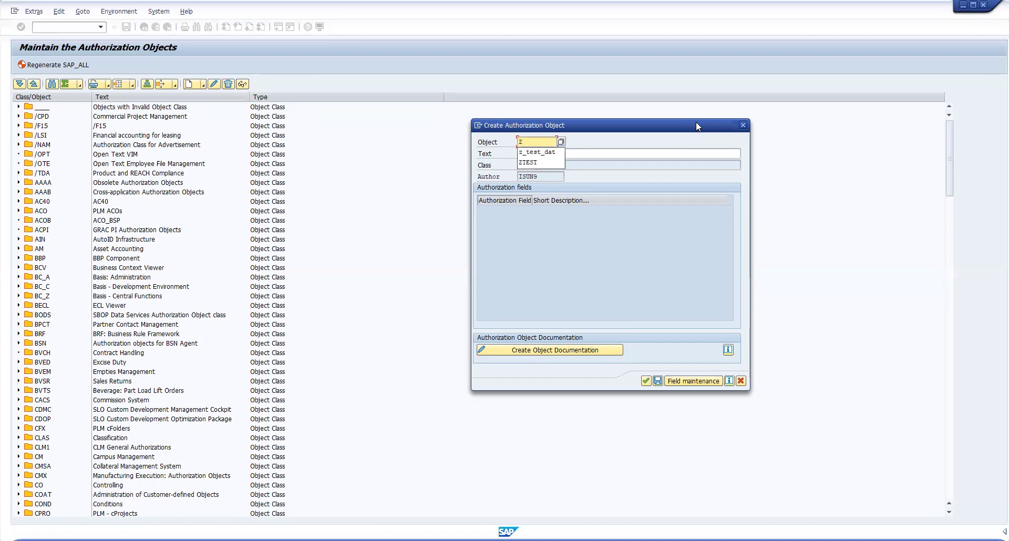
pyautogui.write('test_1')
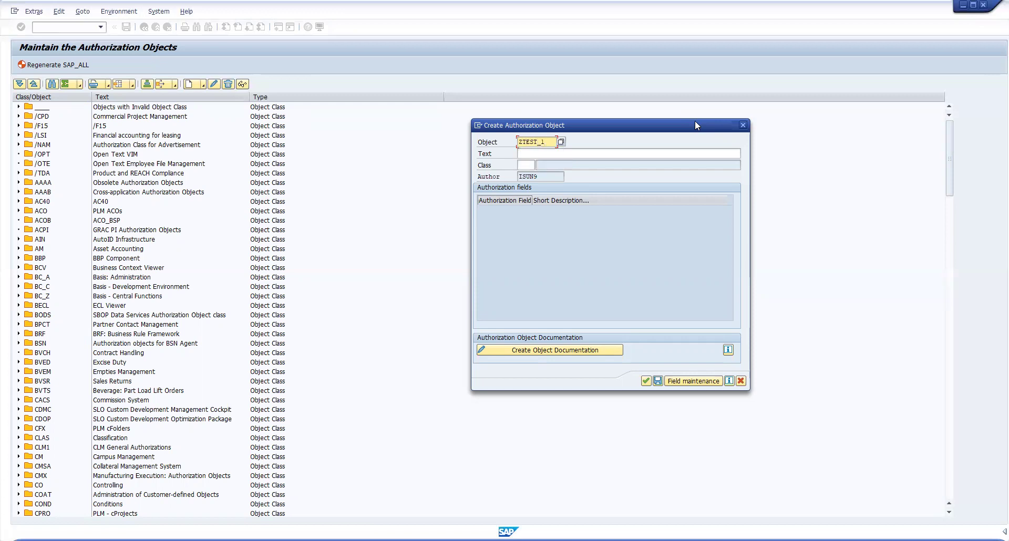
pyautogui.click(623, 158)
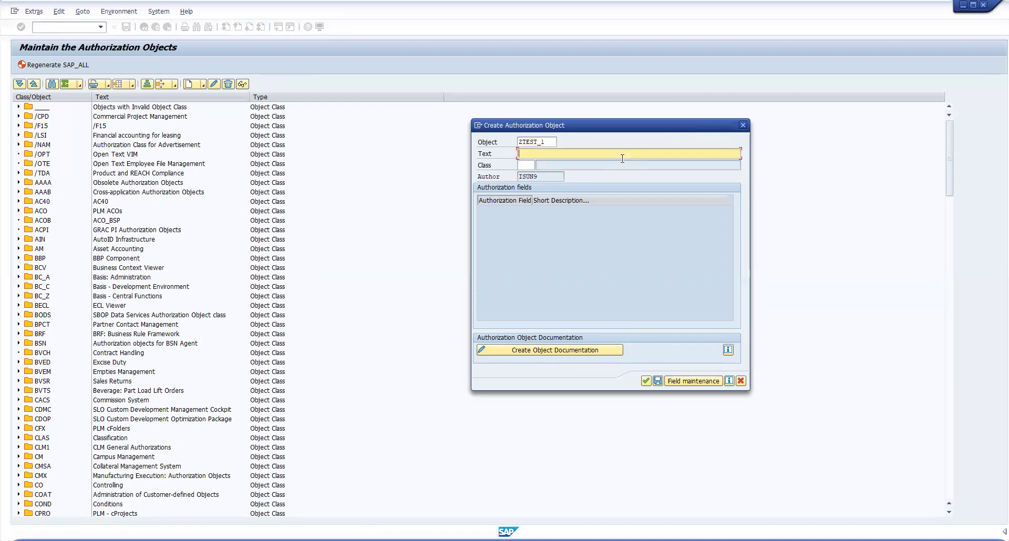
pyautogui.write('Test for Demo')
# Step: Assign the object class /F15 to the new authorization object from the list of available classes
pyautogui.click(521, 165)
pyautogui.click(539, 164)
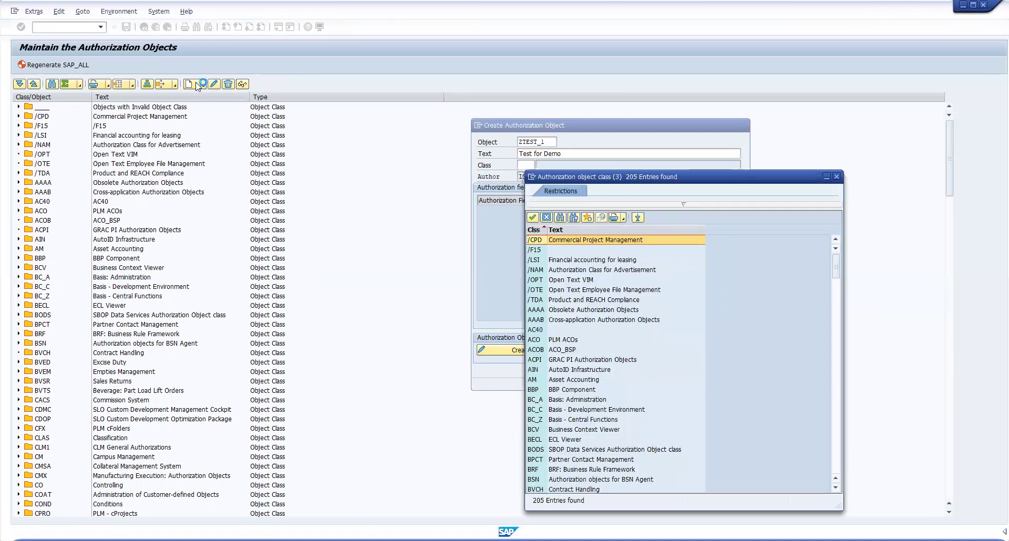
pyautogui.doubleClick(537, 250)
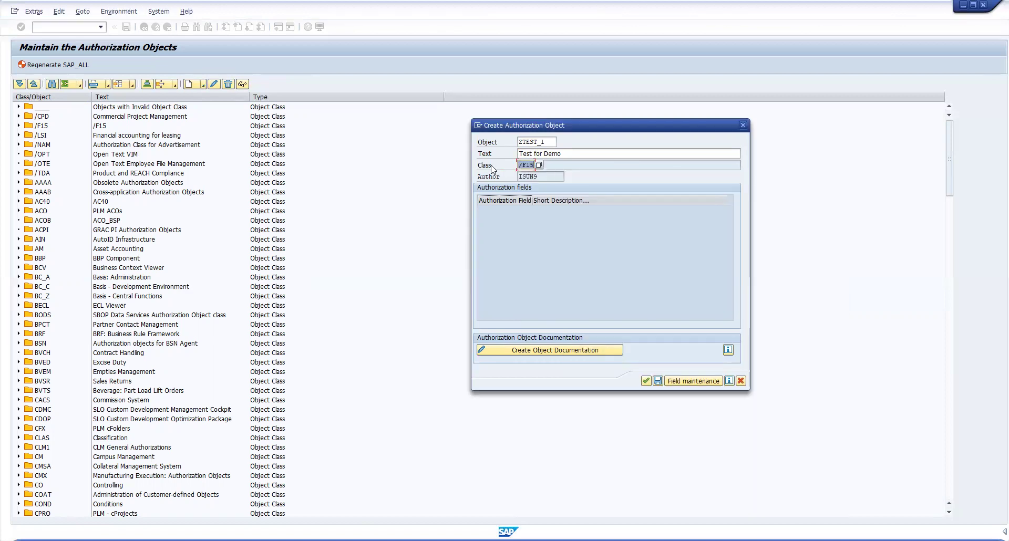
pyautogui.click(536, 176)
# Step: Open the authorization field maintenance from the new object and look through the field list for the activity field ACTVT
pyautogui.click(694, 381)
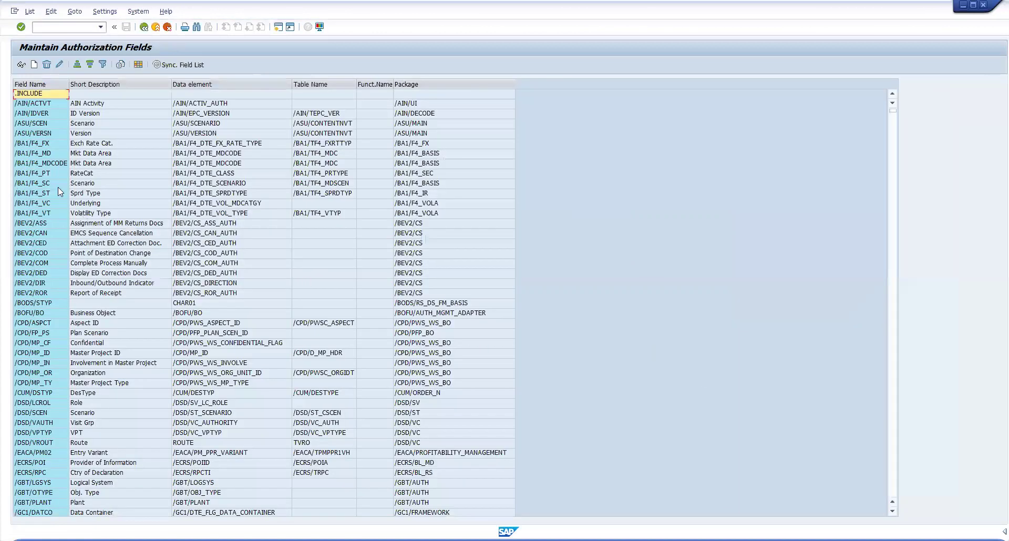
pyautogui.scroll(-11, 47, 183)
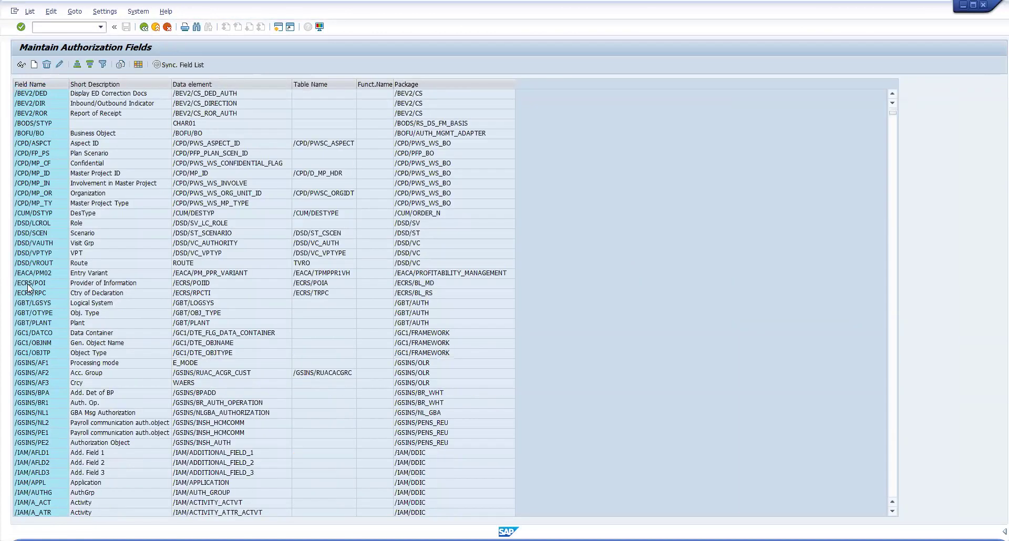
pyautogui.scroll(-20, 31, 298)
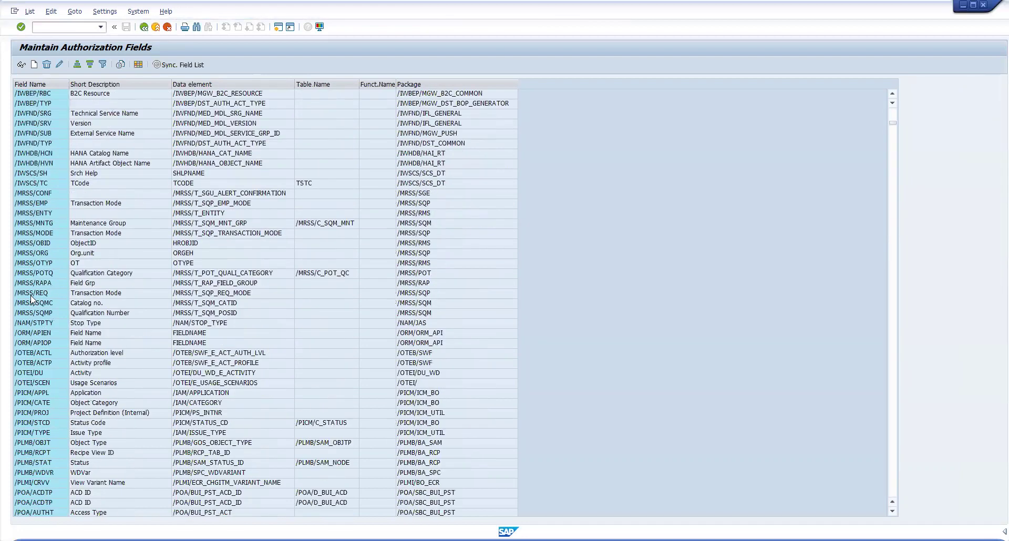
pyautogui.scroll(-7, 33, 299)
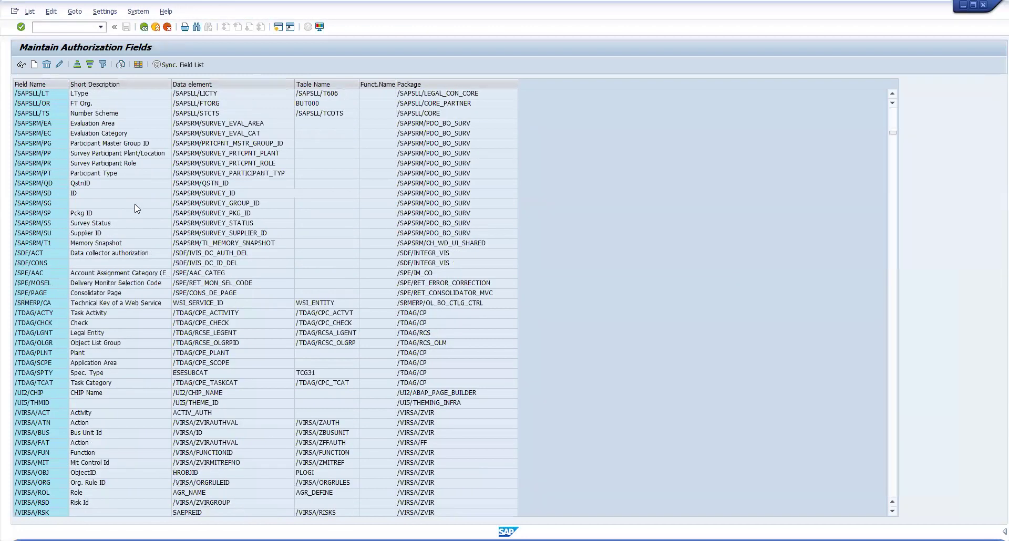
pyautogui.click(30, 11)
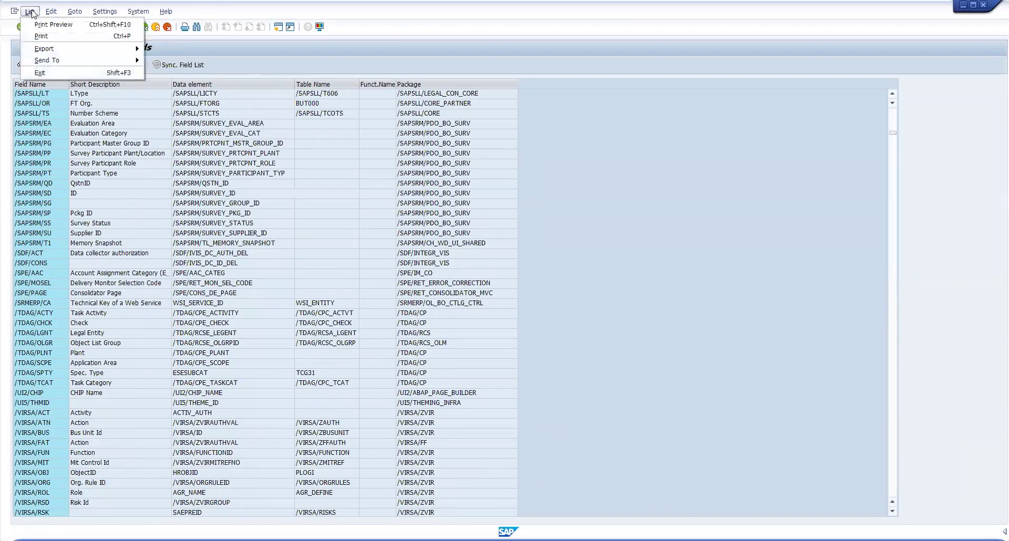
pyautogui.click(73, 126)
pyautogui.scroll(-6, 79, 252)
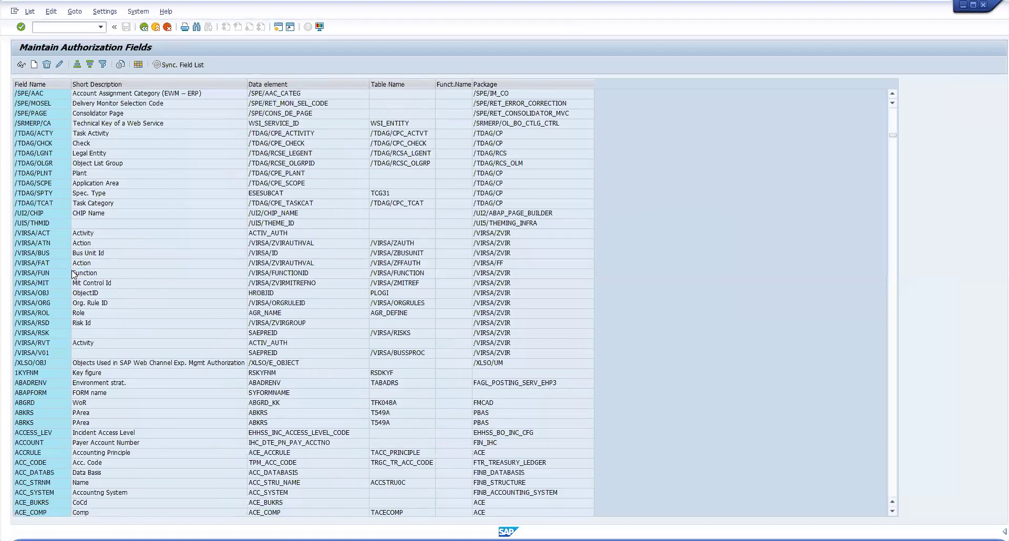
pyautogui.scroll(-7, 53, 433)
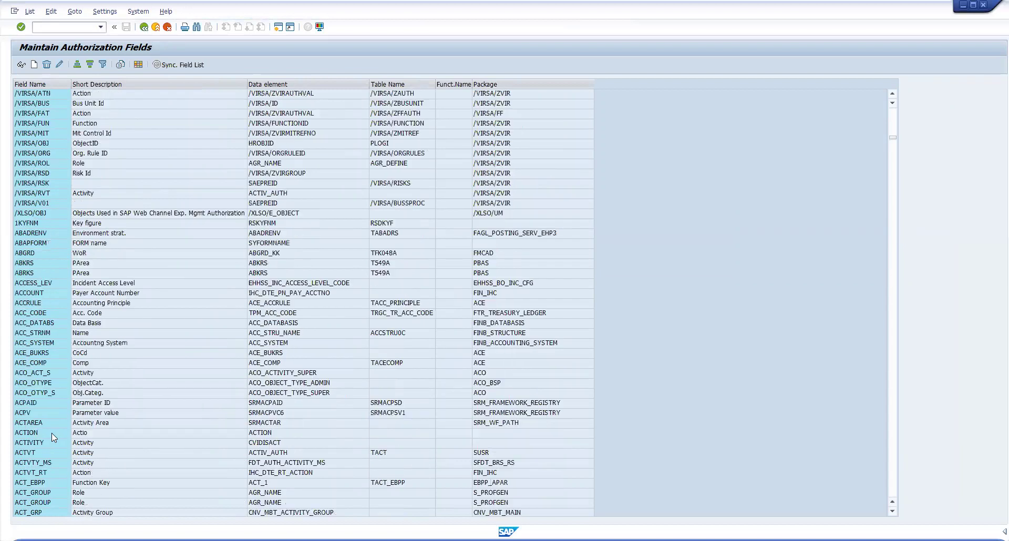
# Step: Display the details of the authorization field ACTVT, and return to the new authorization object
pyautogui.click(38, 392)
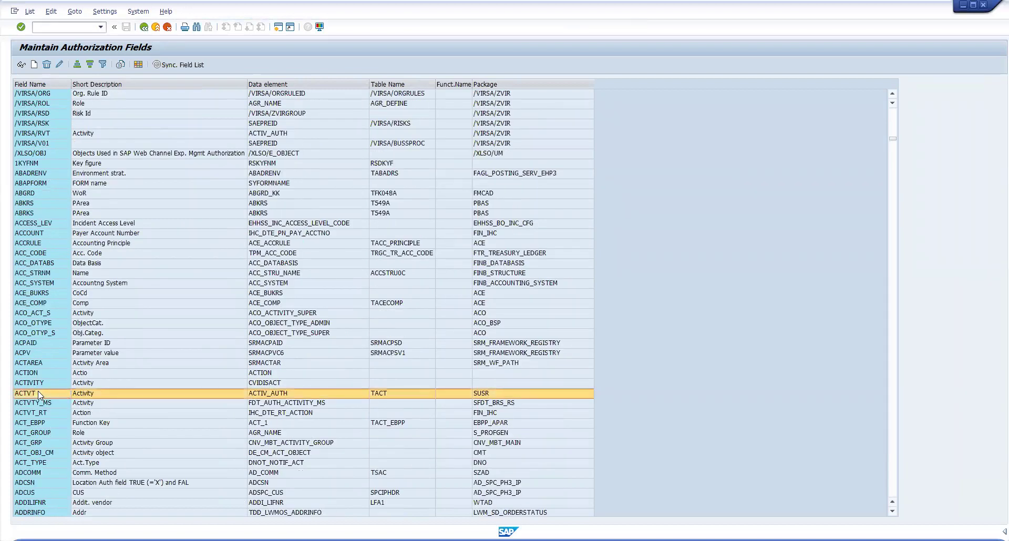
pyautogui.doubleClick(38, 392)
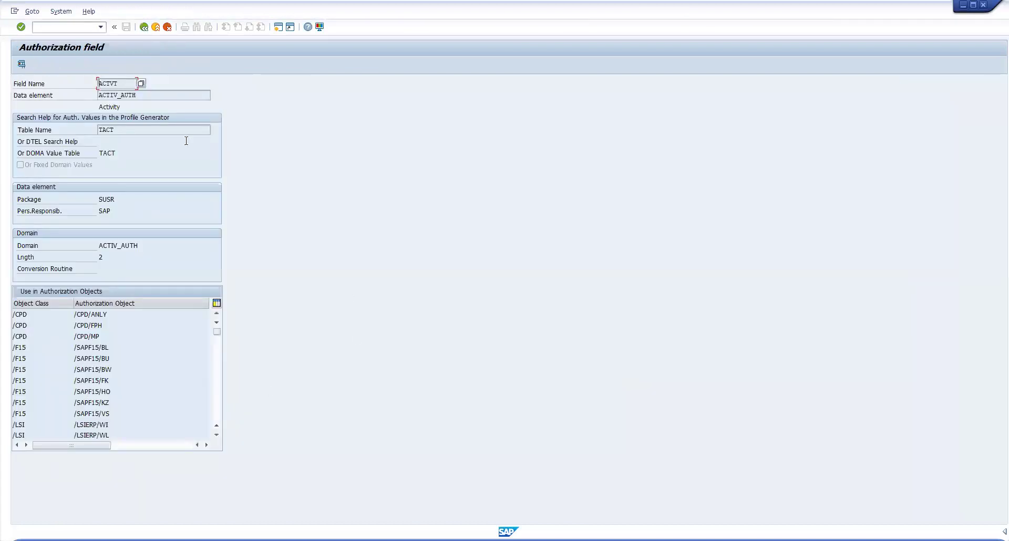
pyautogui.click(143, 27)
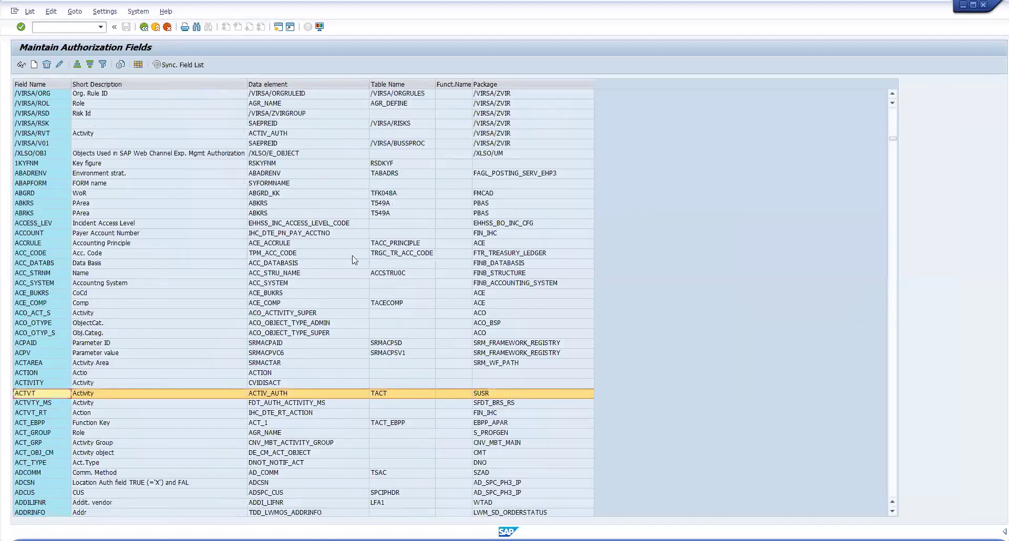
pyautogui.click(145, 27)
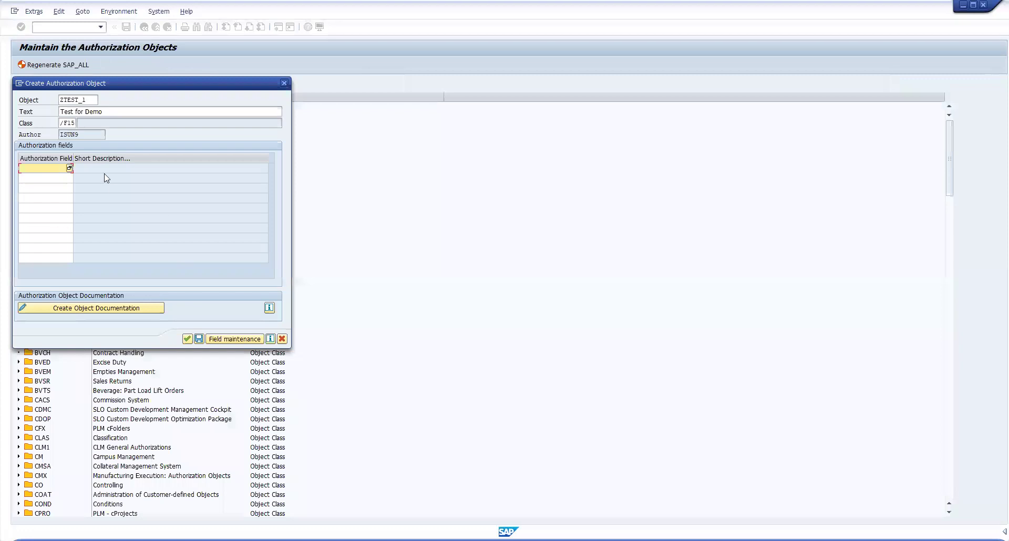
# Step: Add the activity field ACTVT as the first authorization field of the new object, choosing it from the list of available fields
pyautogui.click(133, 179)
pyautogui.click(41, 170)
pyautogui.click(69, 169)
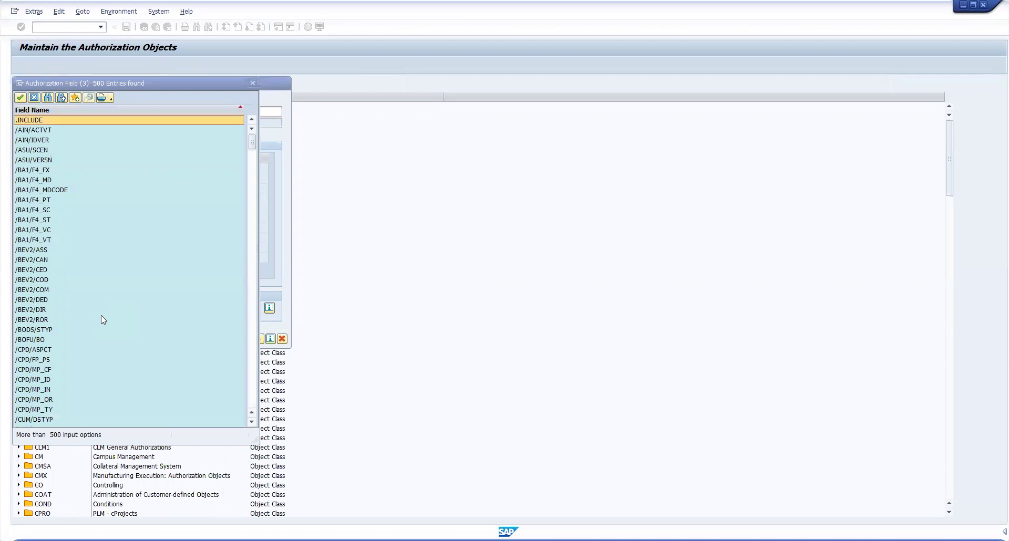
pyautogui.scroll(-20, 97, 310)
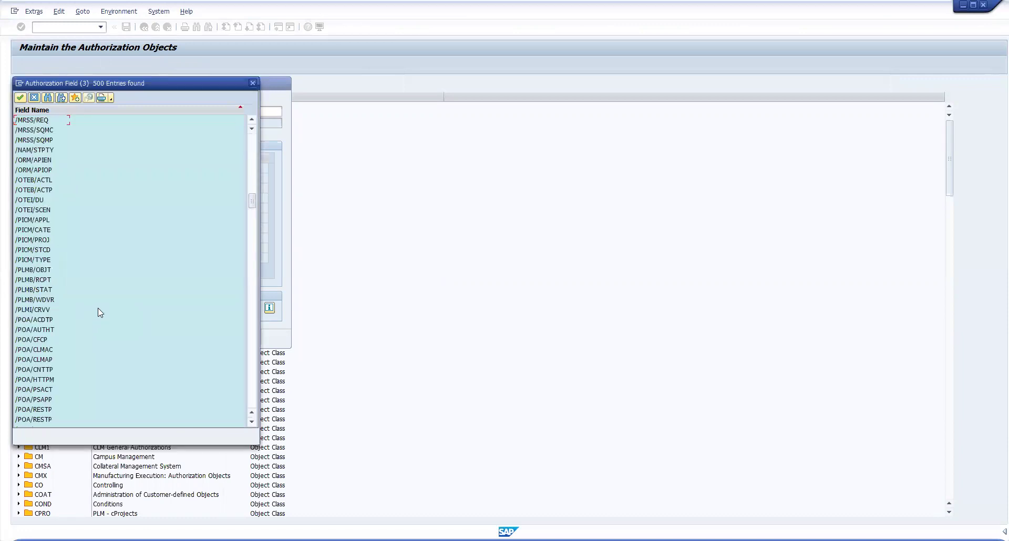
pyautogui.scroll(-8, 111, 308)
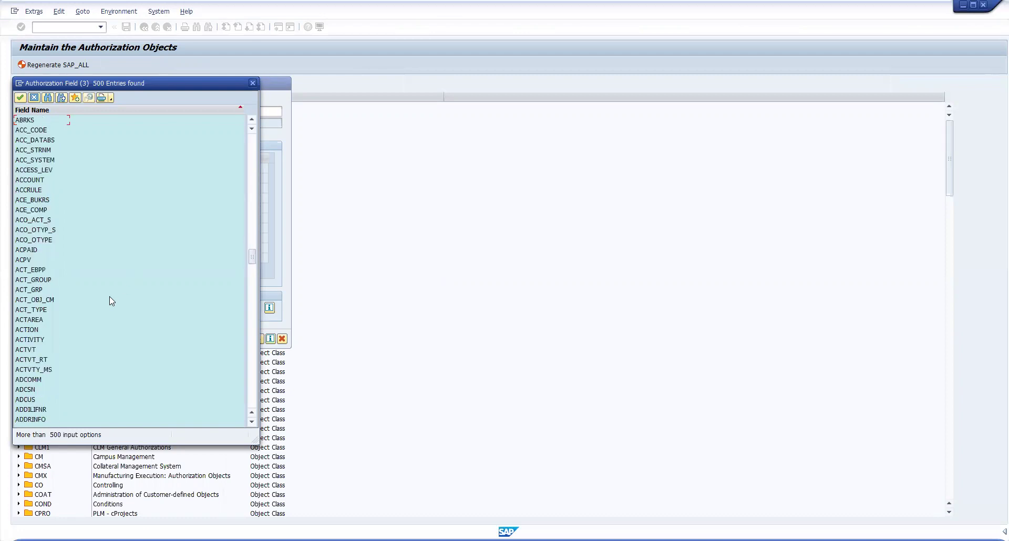
pyautogui.scroll(-5, 110, 298)
pyautogui.scroll(-3, 110, 303)
pyautogui.scroll(4, 107, 300)
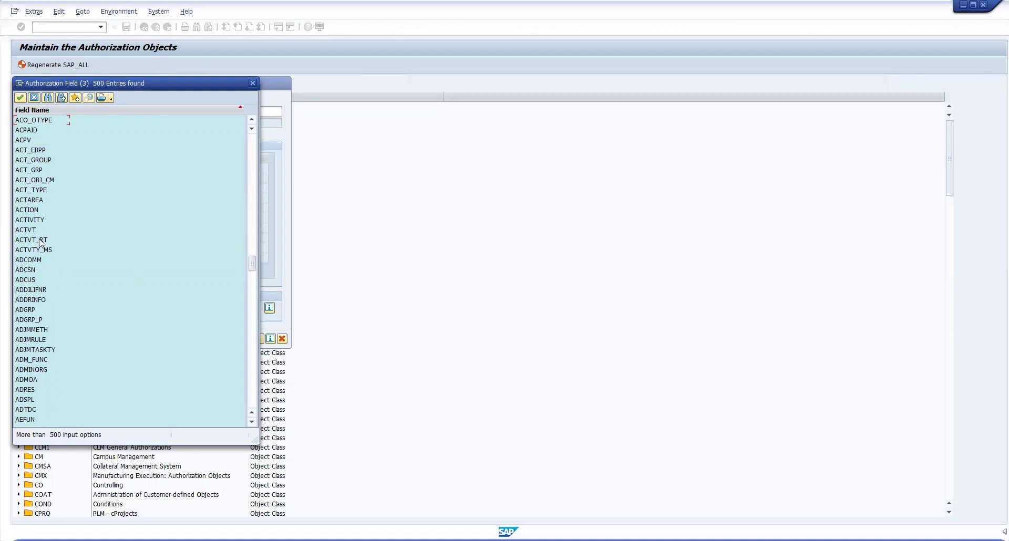
pyautogui.click(139, 226)
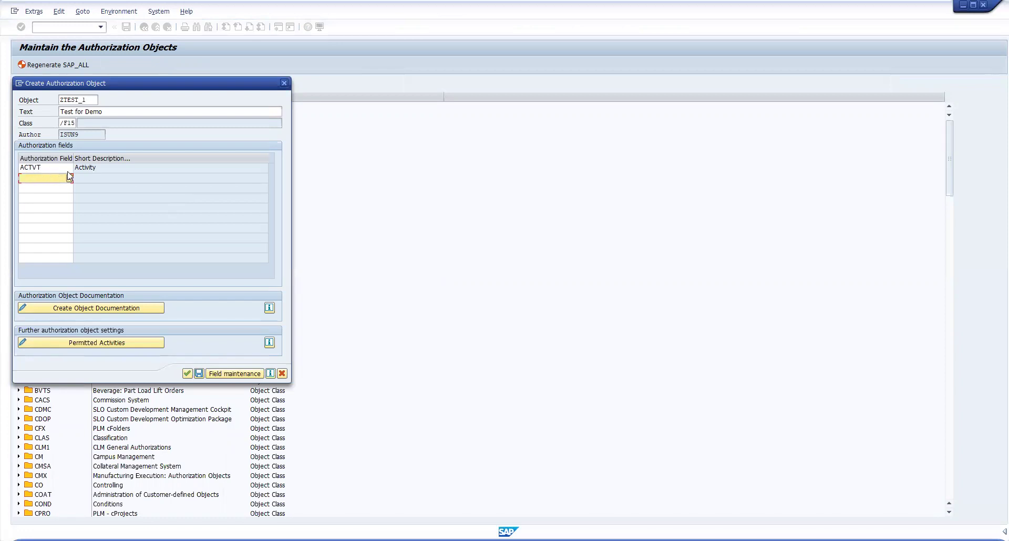
# Step: Try to save the new authorization object ZTEST_1, and dismiss the developer registration without entering an access key
pyautogui.click(150, 248)
pyautogui.click(198, 374)
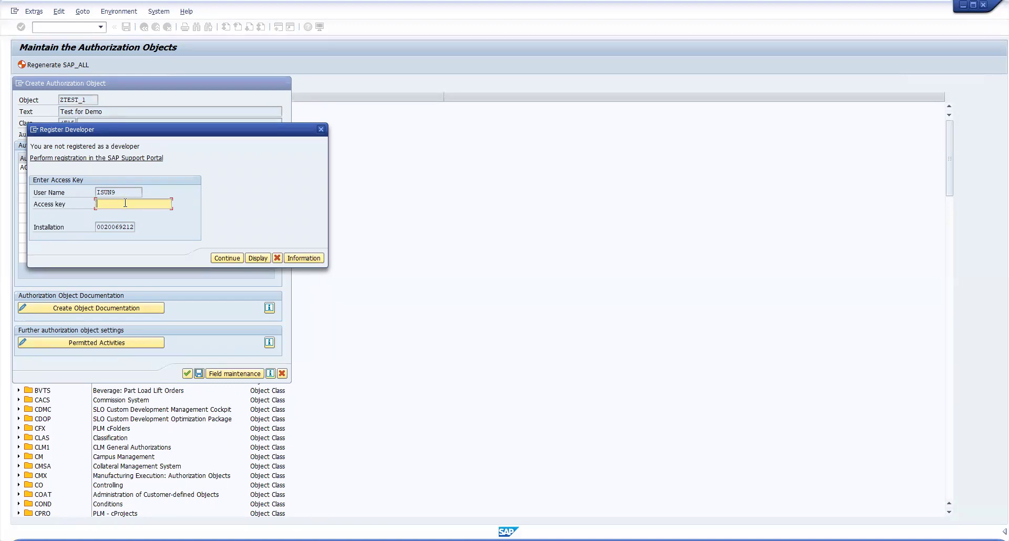
pyautogui.click(116, 225)
pyautogui.click(320, 129)
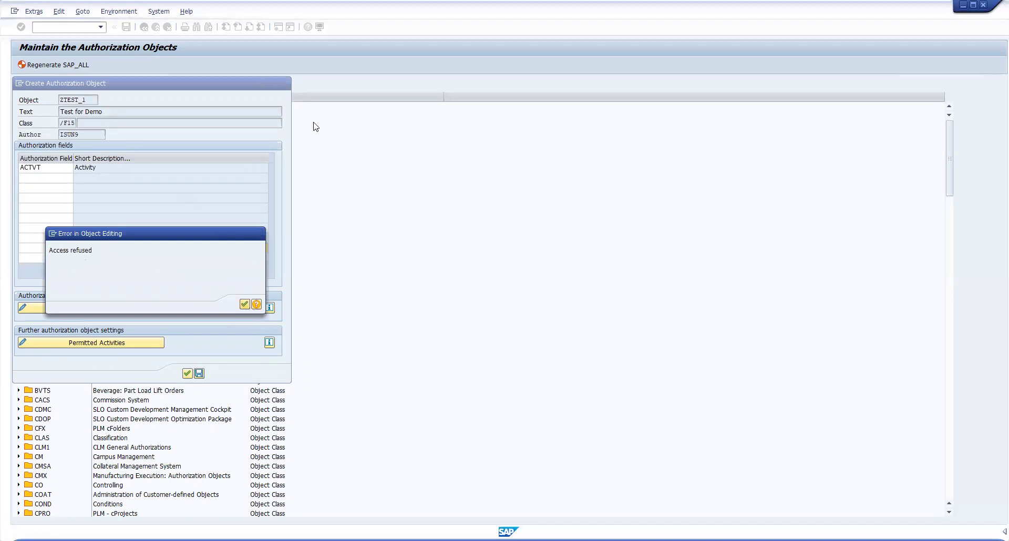
pyautogui.click(321, 129)
pyautogui.click(246, 304)
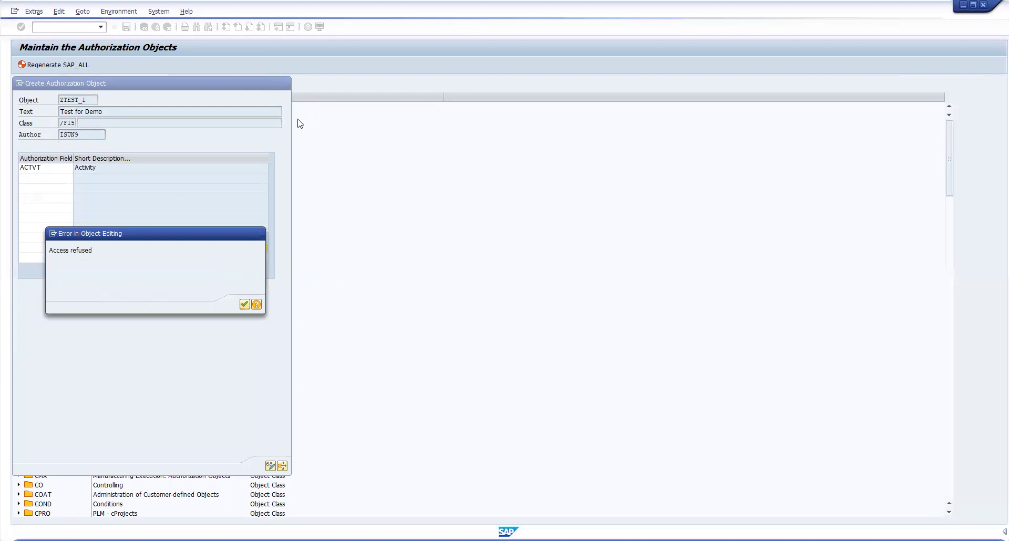
# Step: Look through the list of authorization object classes, starting from AutoID Infrastructure
pyautogui.click(140, 240)
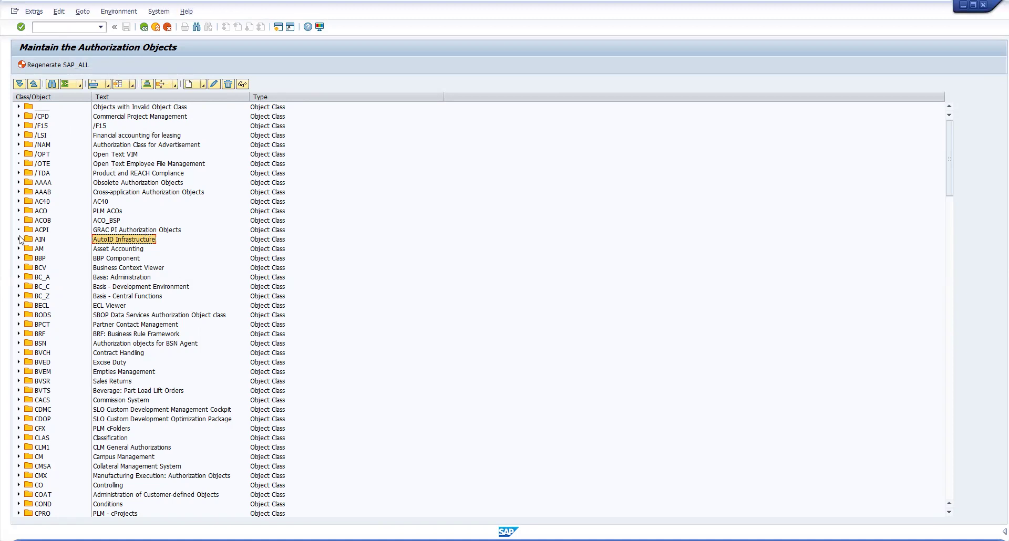
pyautogui.scroll(-3, 91, 374)
pyautogui.scroll(-5, 91, 375)
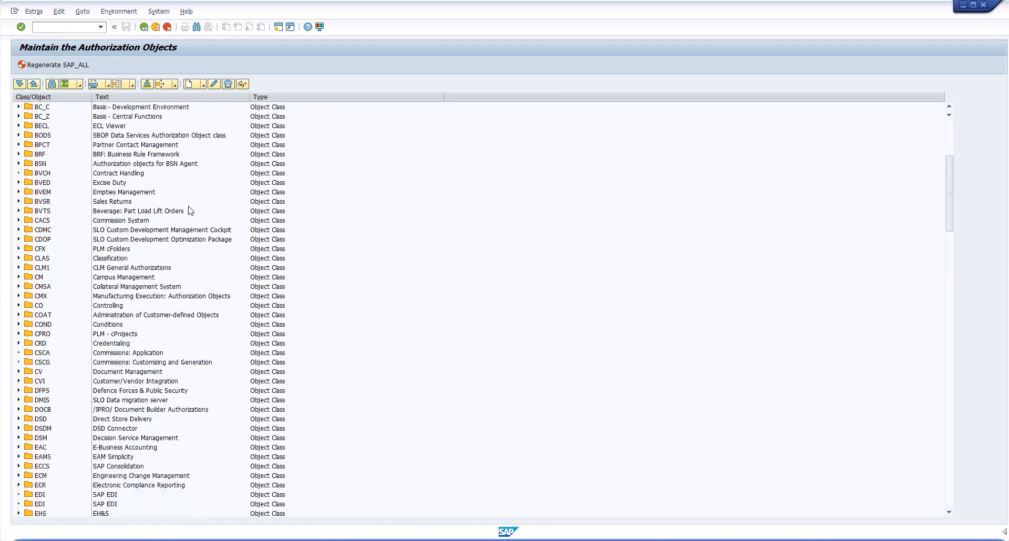